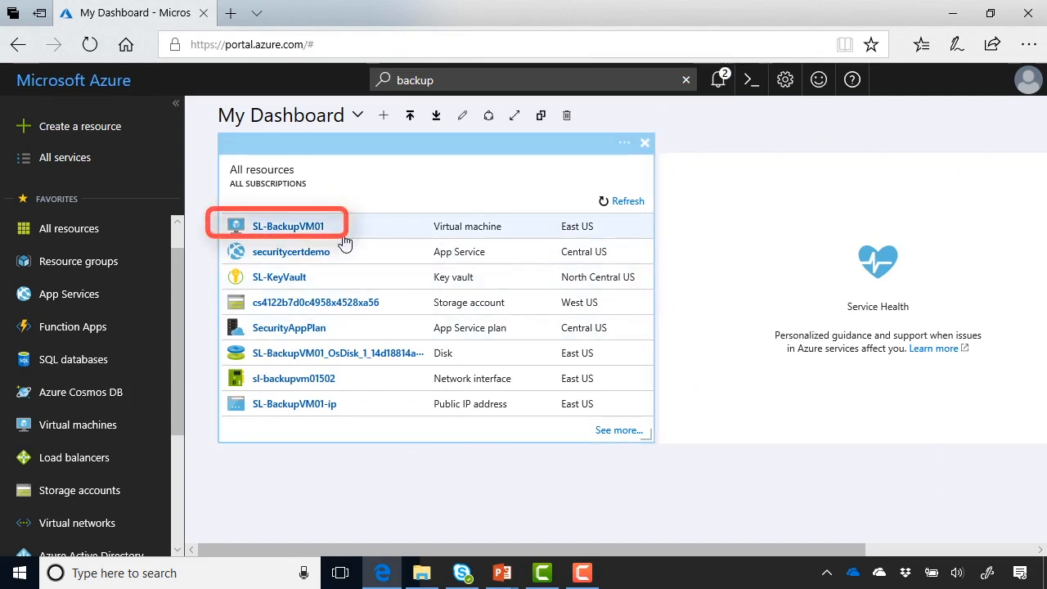
- View the SL-BackupVM01 virtual machine, and start creating a Backup and Site Recovery (OMS) resource found by searching the Marketplace for "backup"
click(296, 232)
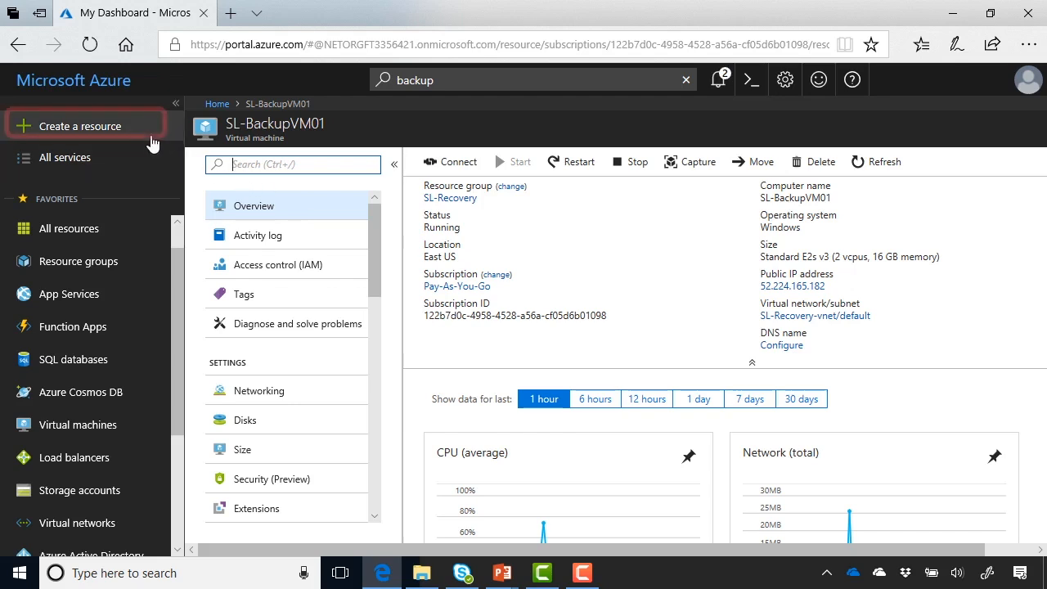
click(149, 141)
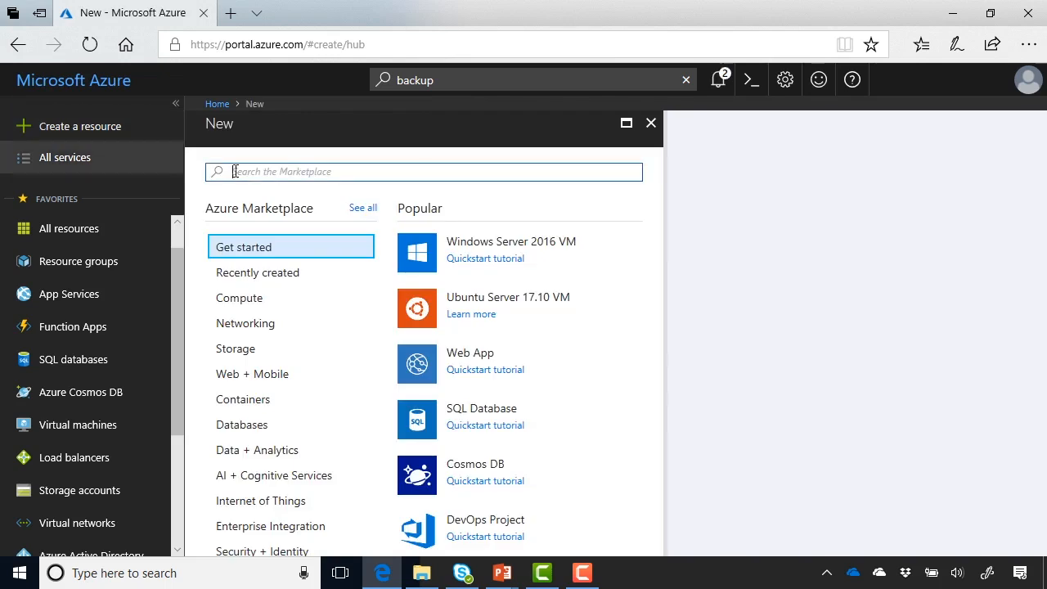
text(backup)
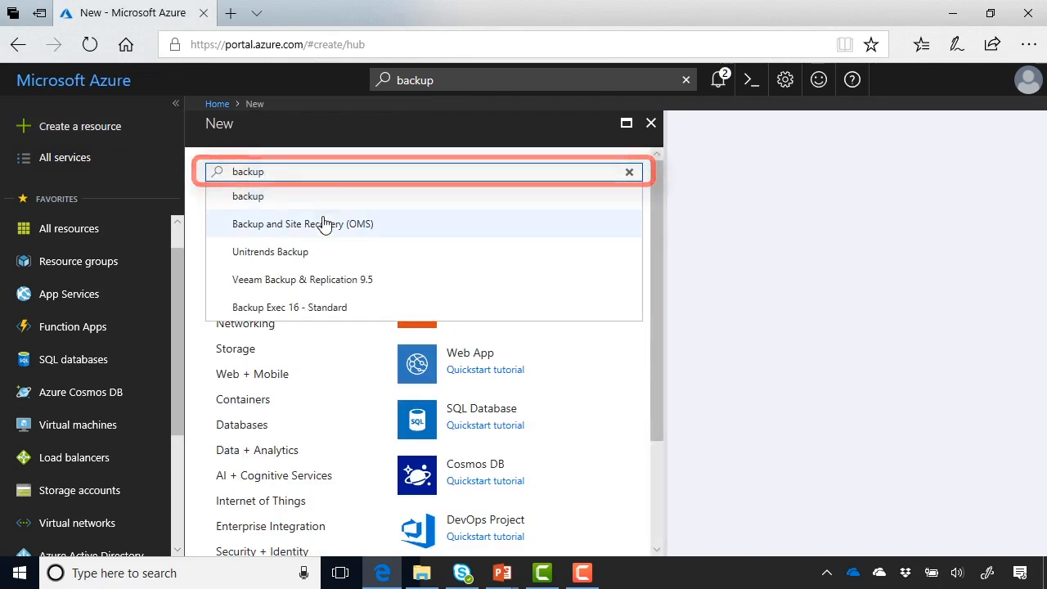
click(365, 233)
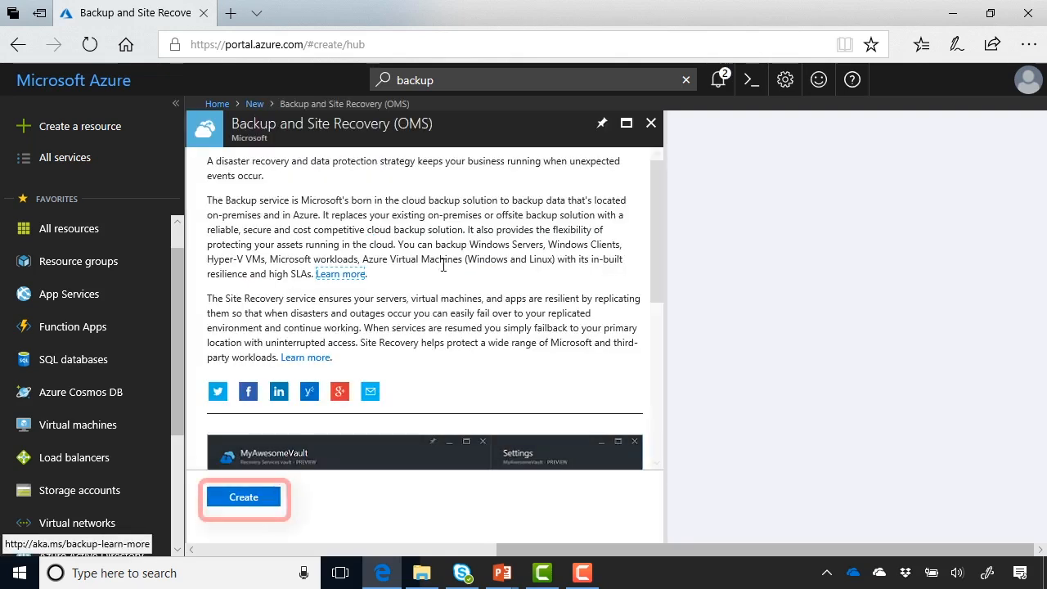
click(244, 498)
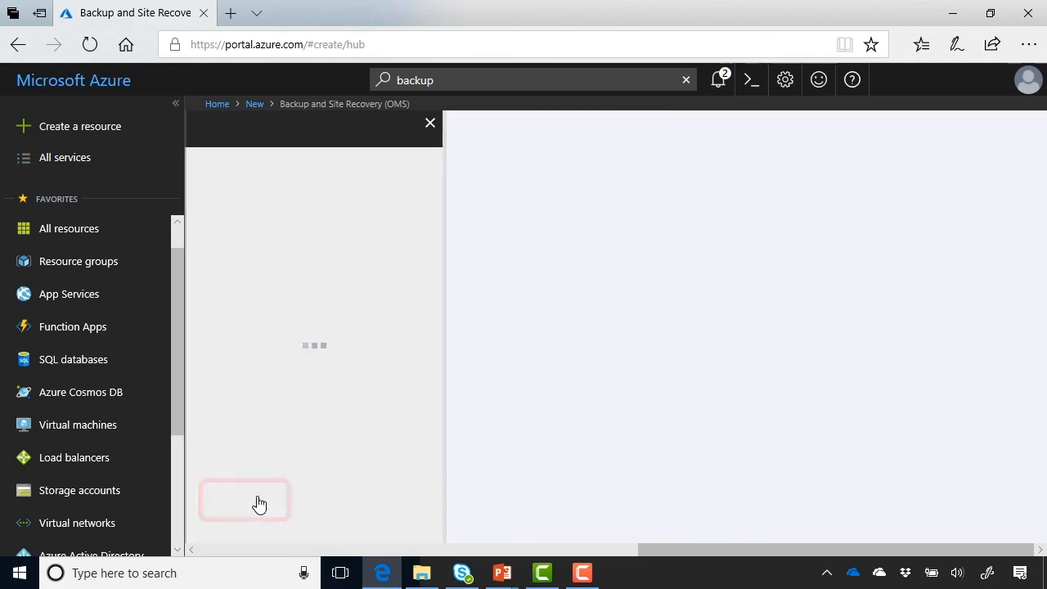
- Create a Recovery Services vault named SL-RecoveryVault in the existing SL-Recovery resource group, located in East US
text(SL-)
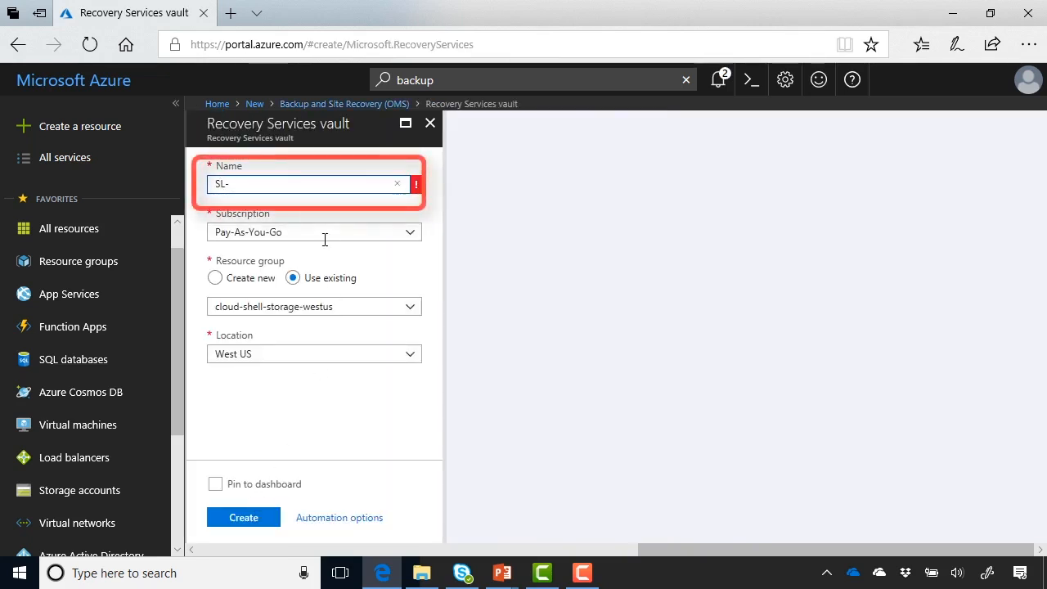
text(RecoveryVault)
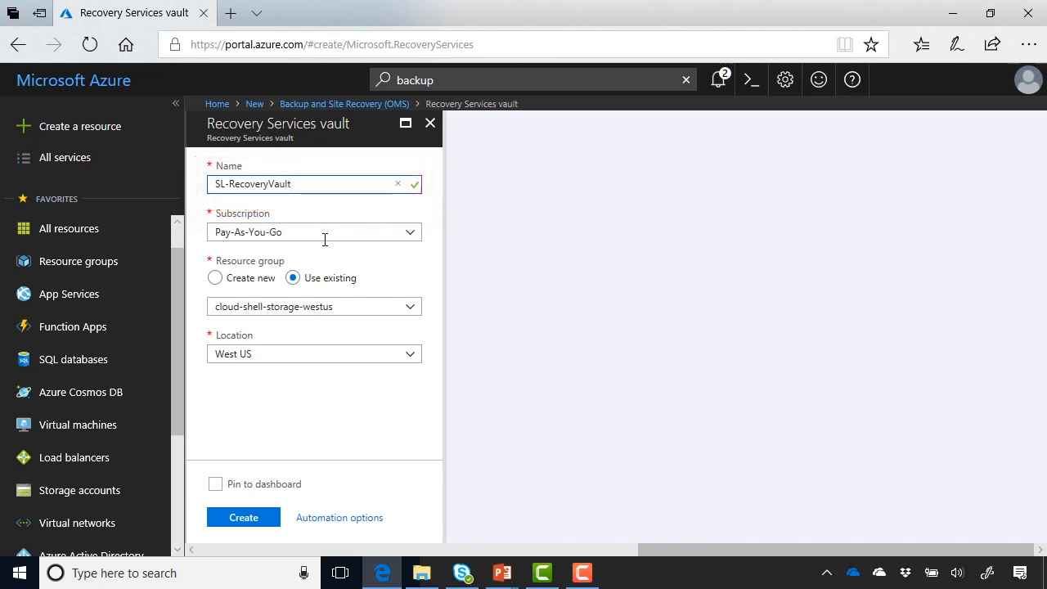
click(406, 309)
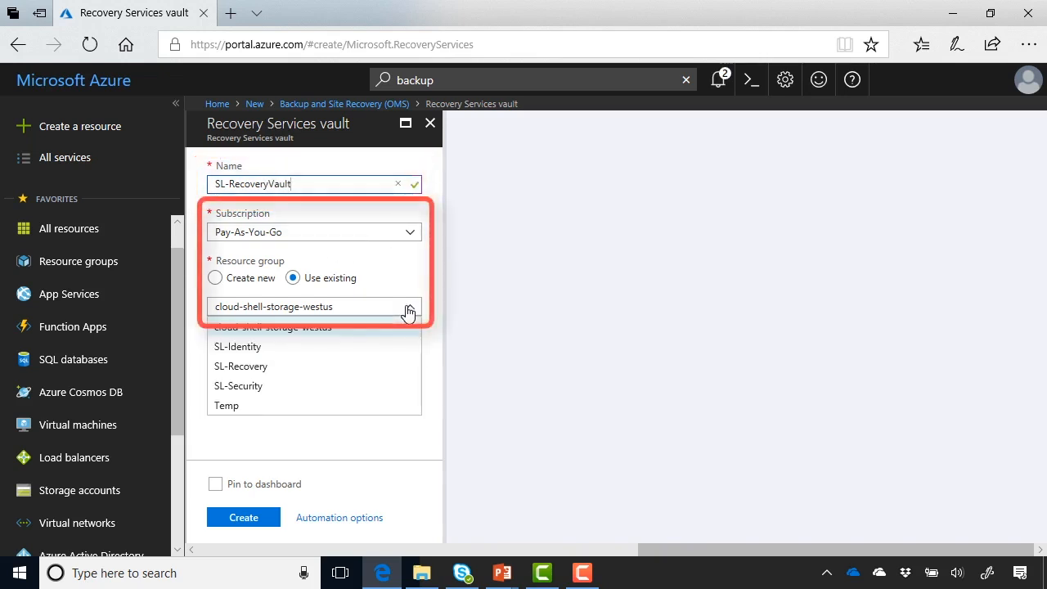
click(319, 367)
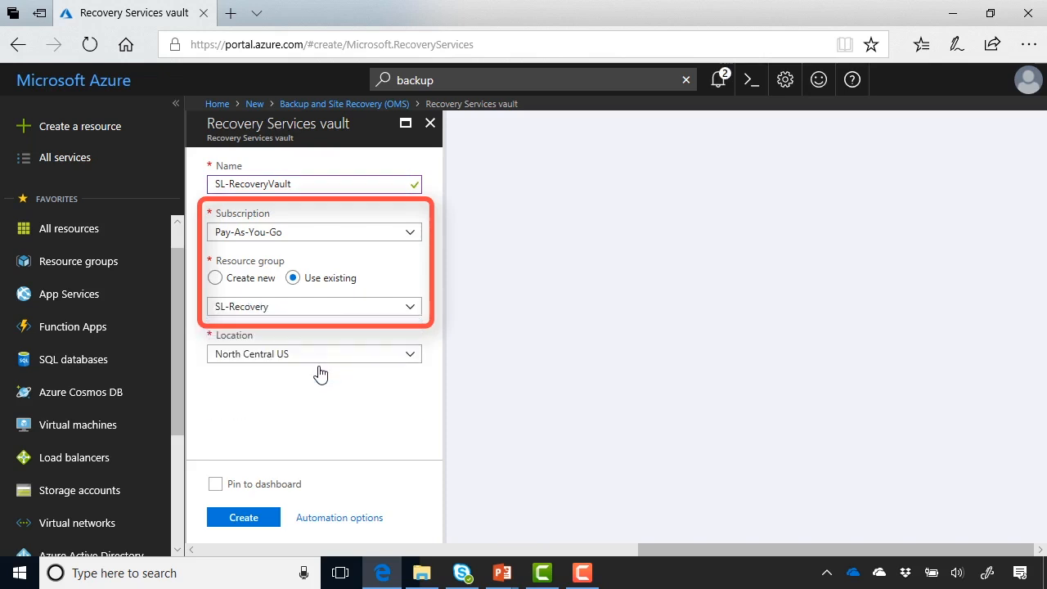
click(412, 359)
scroll(369, 253, up, 3)
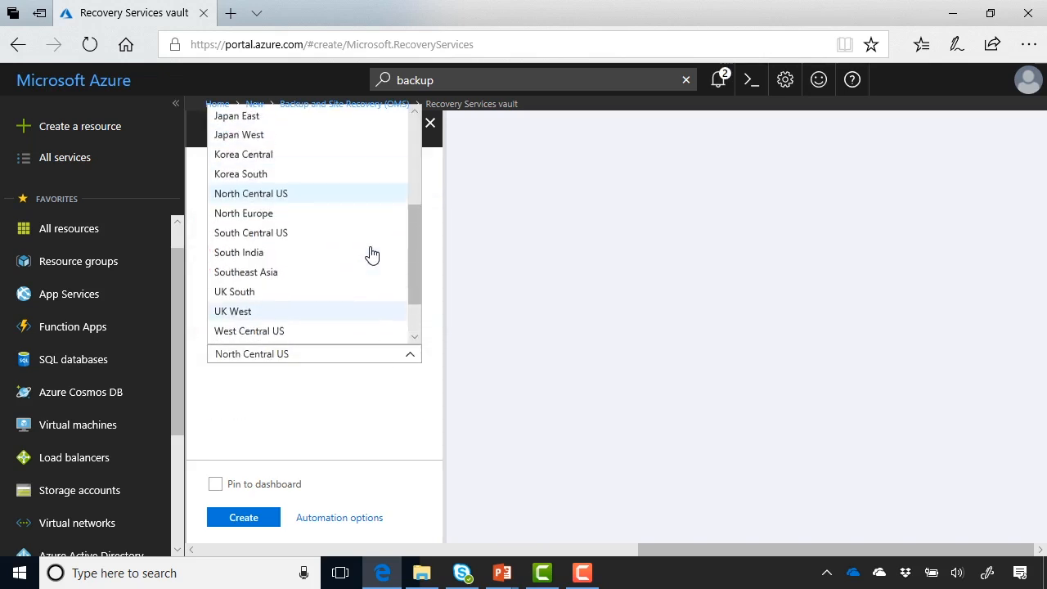
click(284, 142)
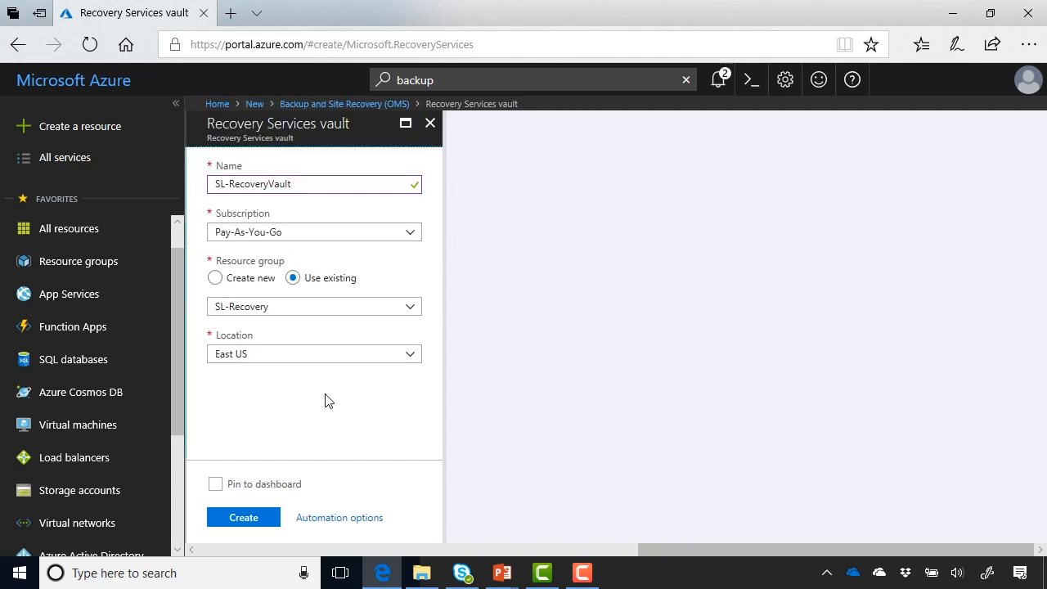
click(268, 523)
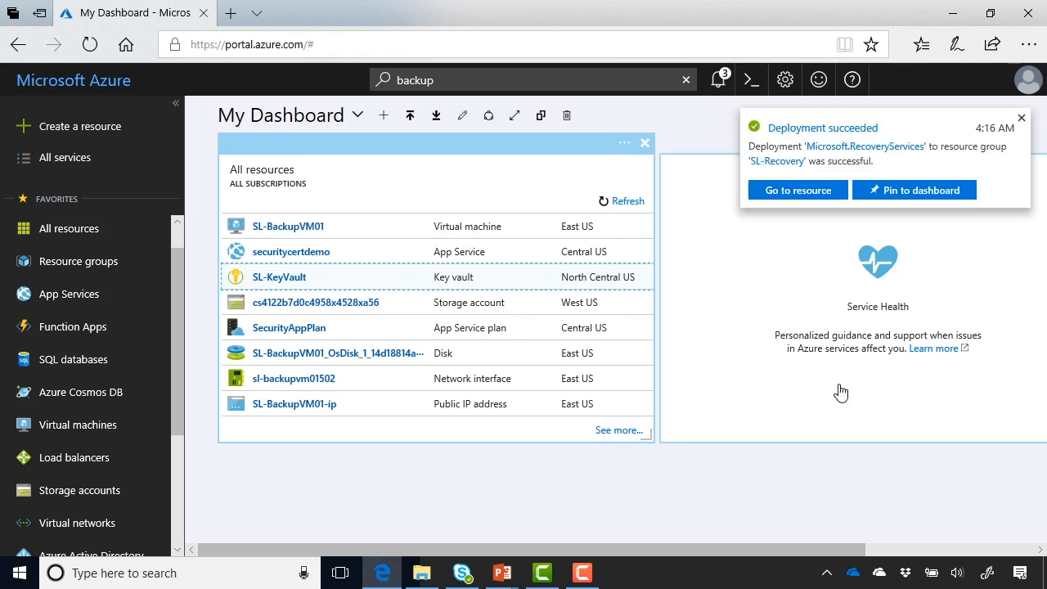
- Go to the newly deployed recovery vault and start setting up a backup
click(785, 191)
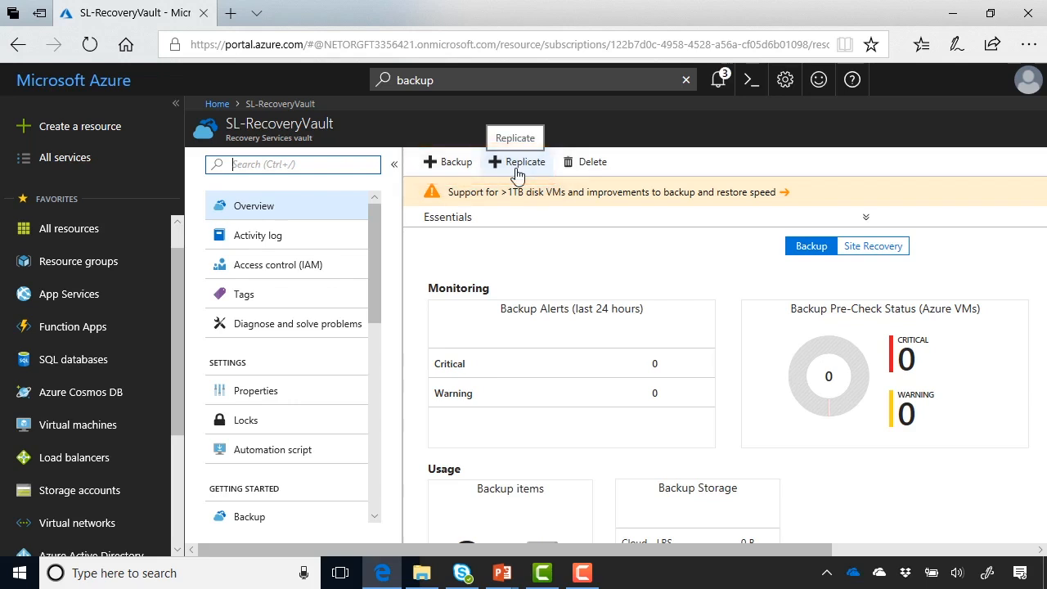
click(456, 162)
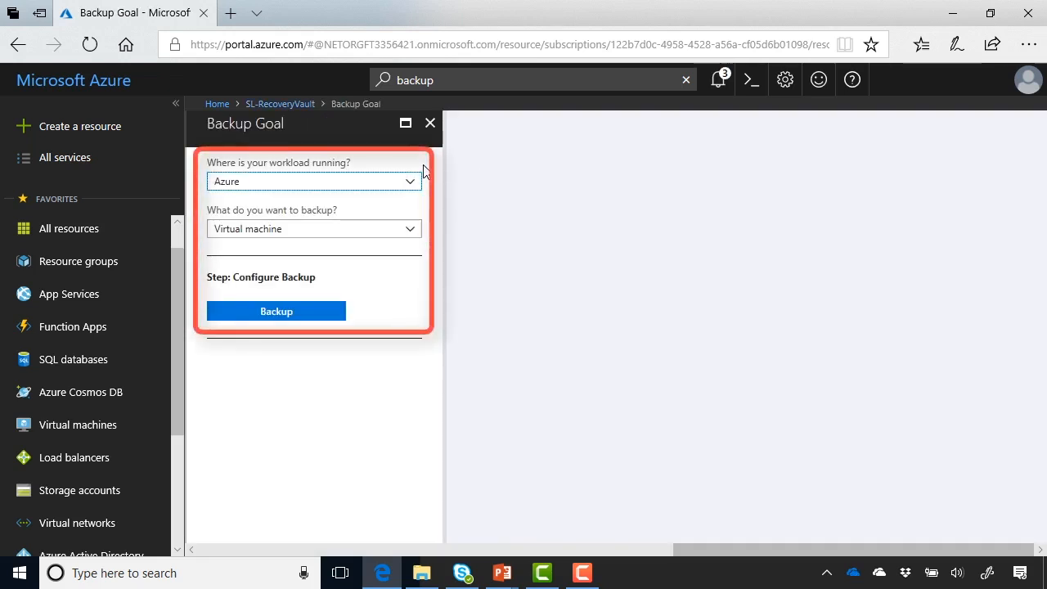
- Set the backup goal to On-Premises files and folders and show the infrastructure preparation instructions
click(415, 184)
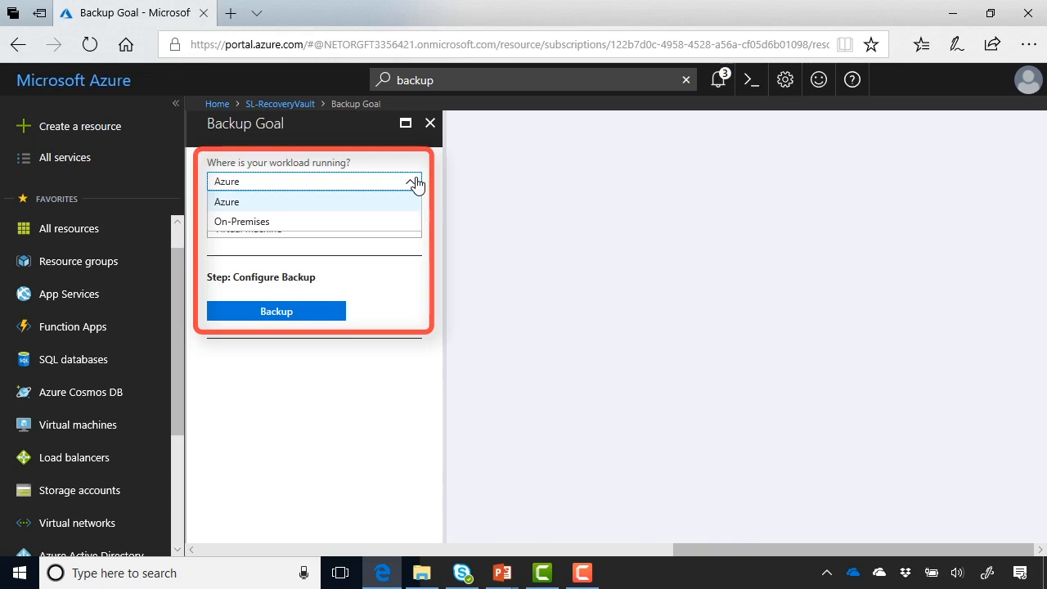
click(388, 222)
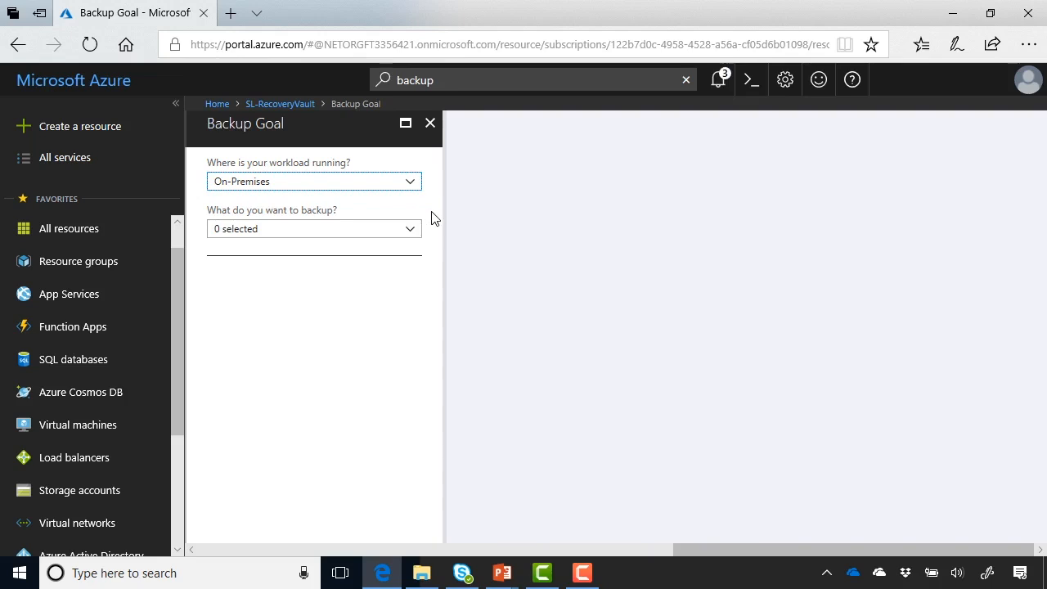
click(411, 230)
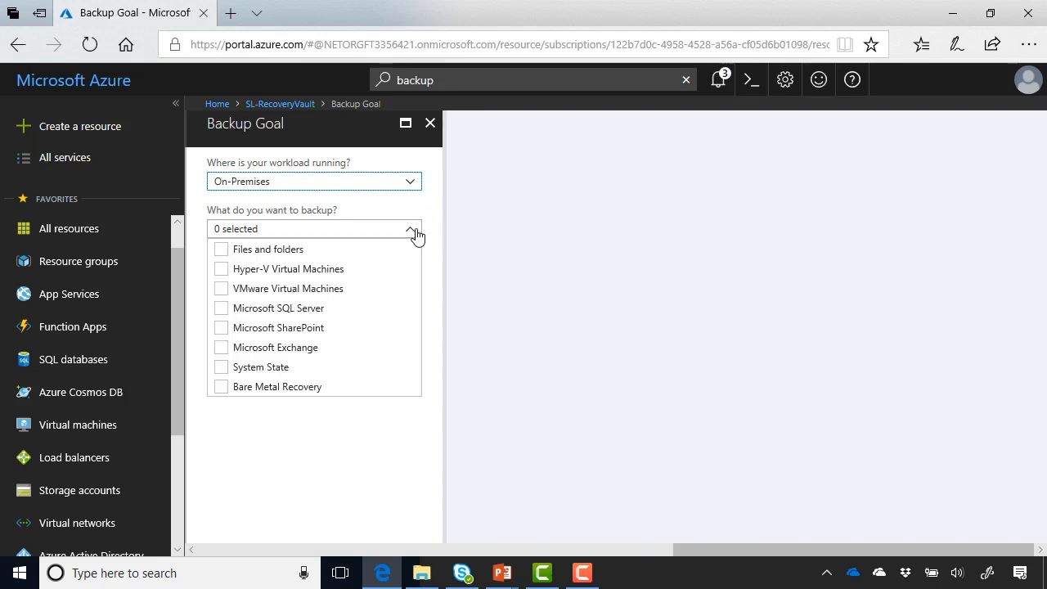
click(221, 251)
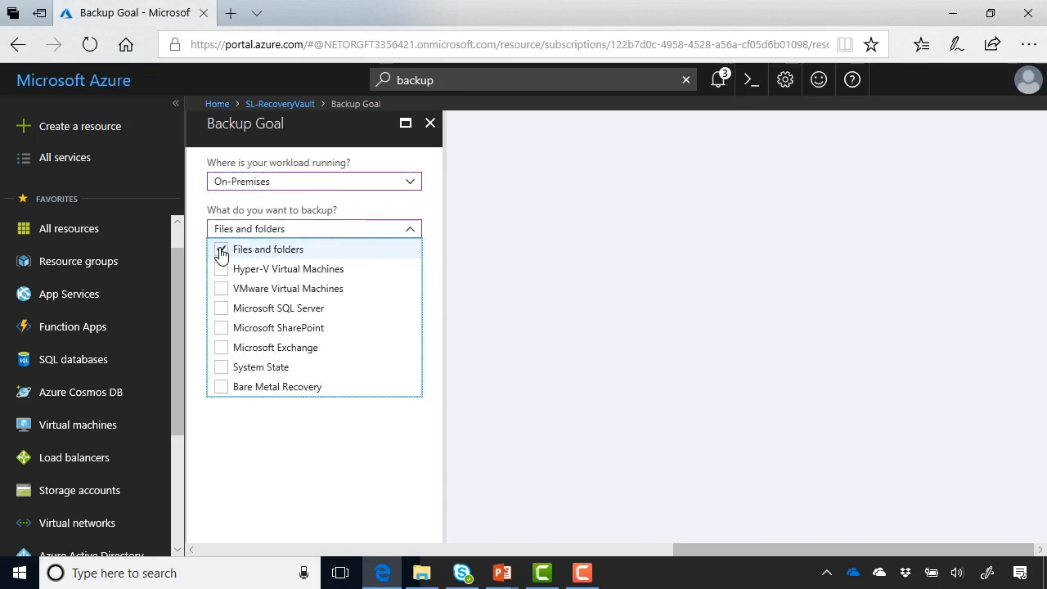
click(378, 211)
click(316, 313)
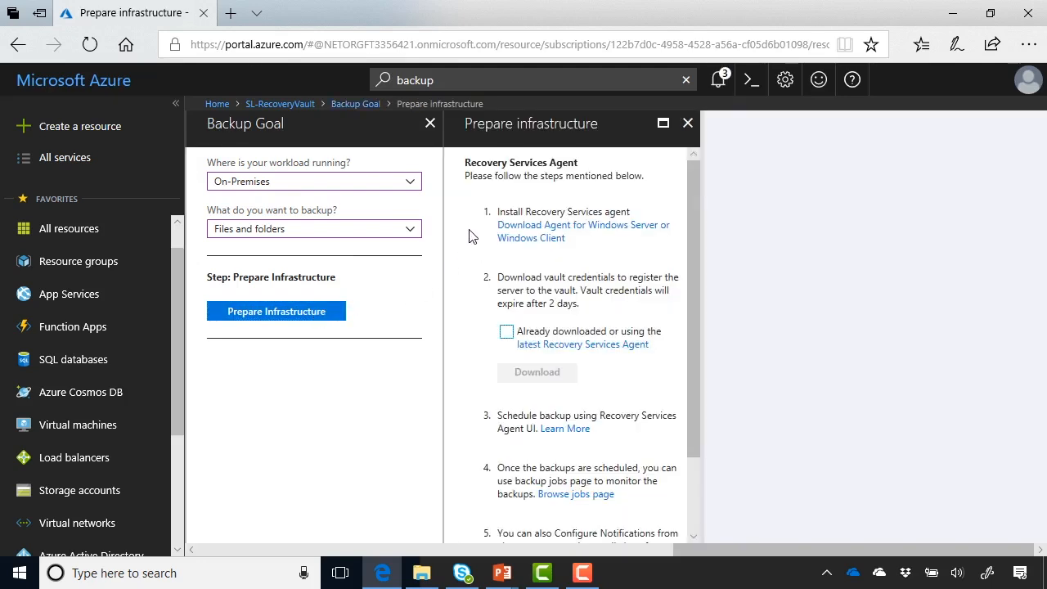
click(471, 342)
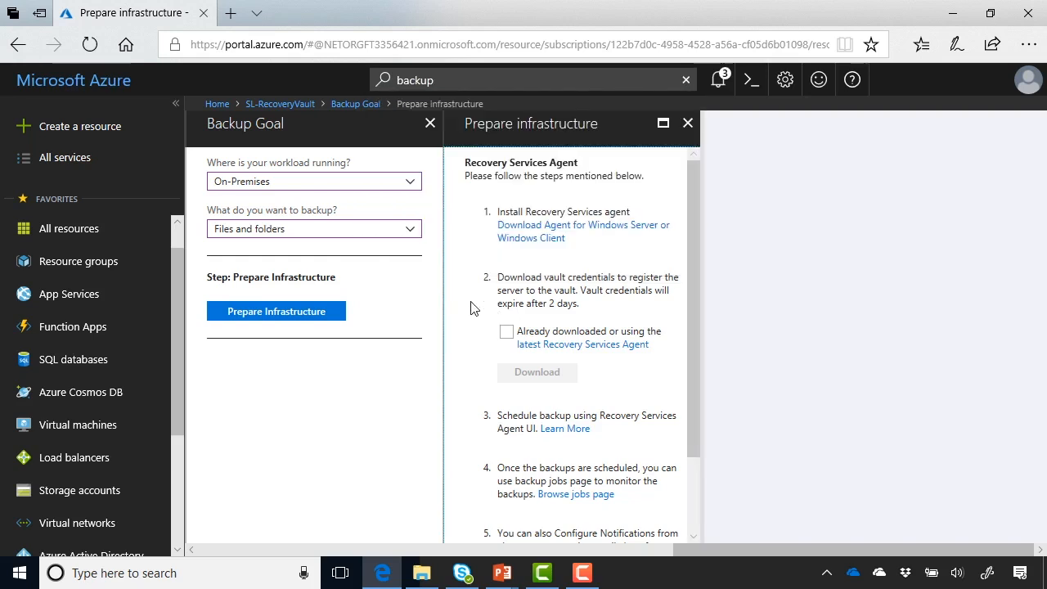
- Add VMware Virtual Machines to the on-premises backup goal and show its infrastructure preparation instructions
click(412, 231)
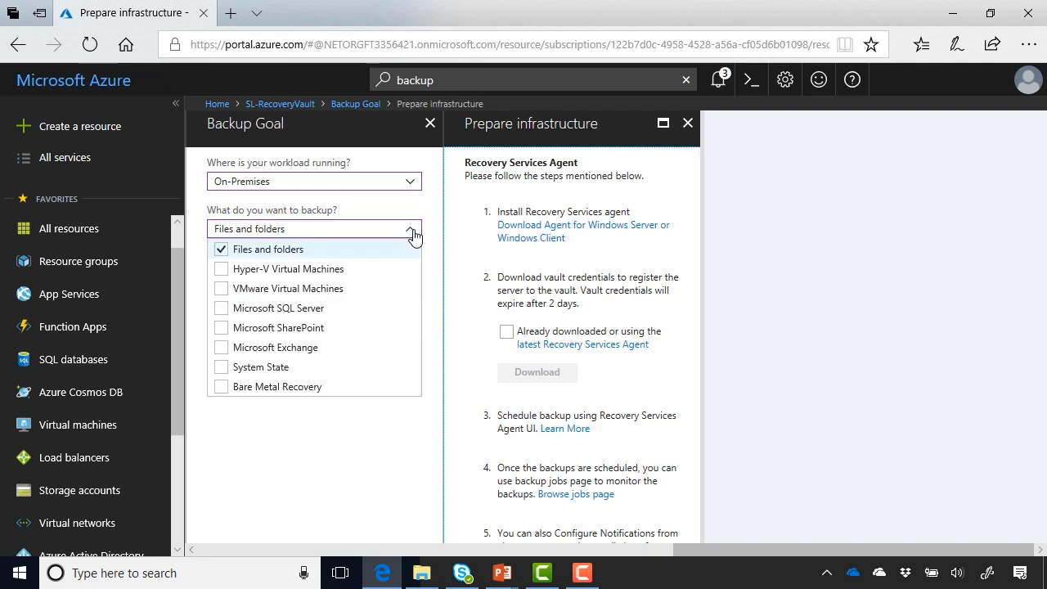
click(222, 291)
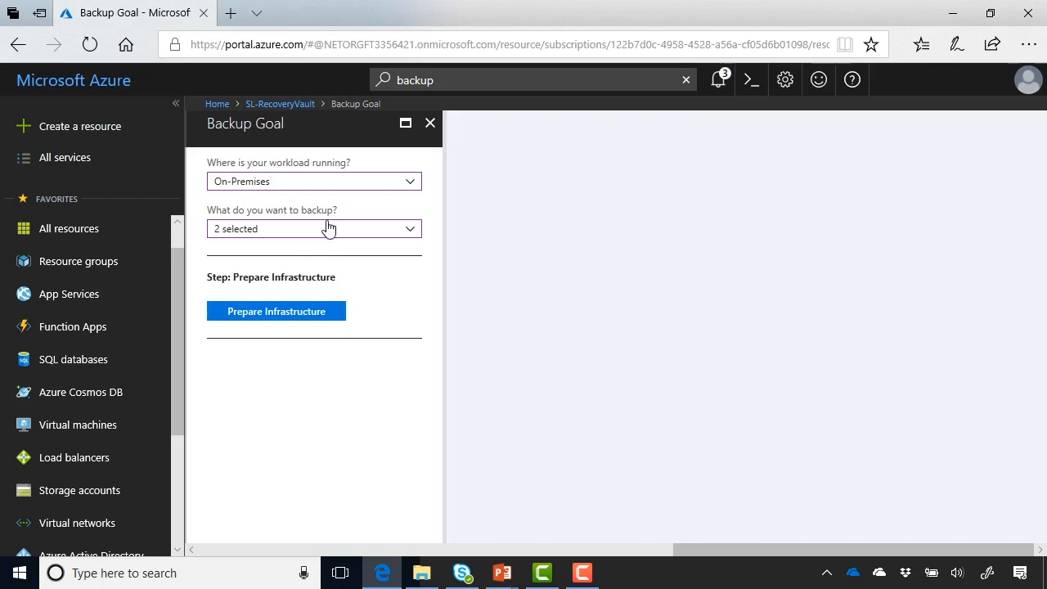
click(279, 316)
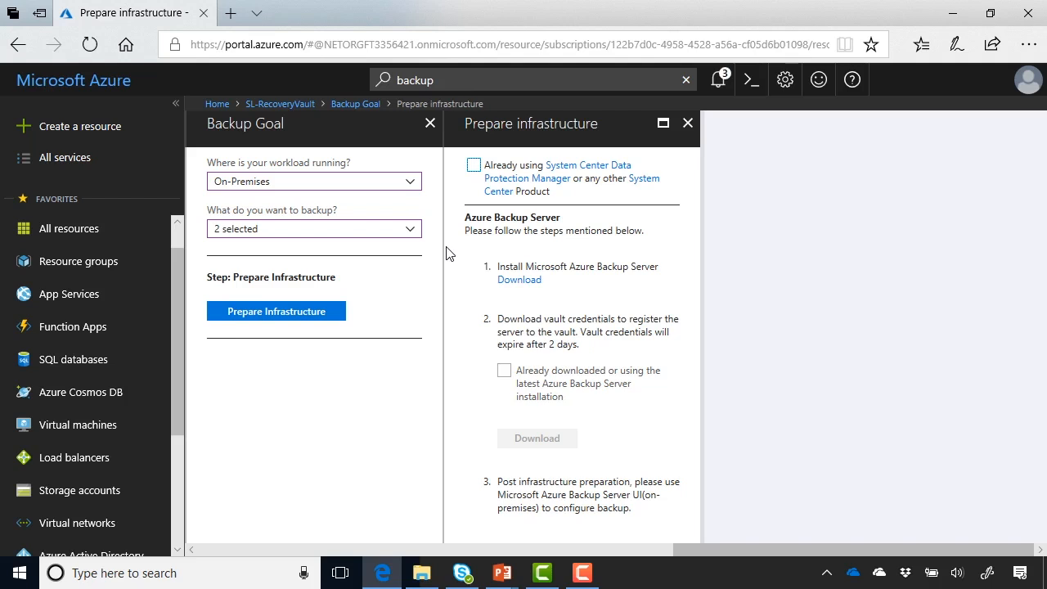
- Set the workload location to Azure for a virtual machine backup and start configuring the backup policy
click(410, 182)
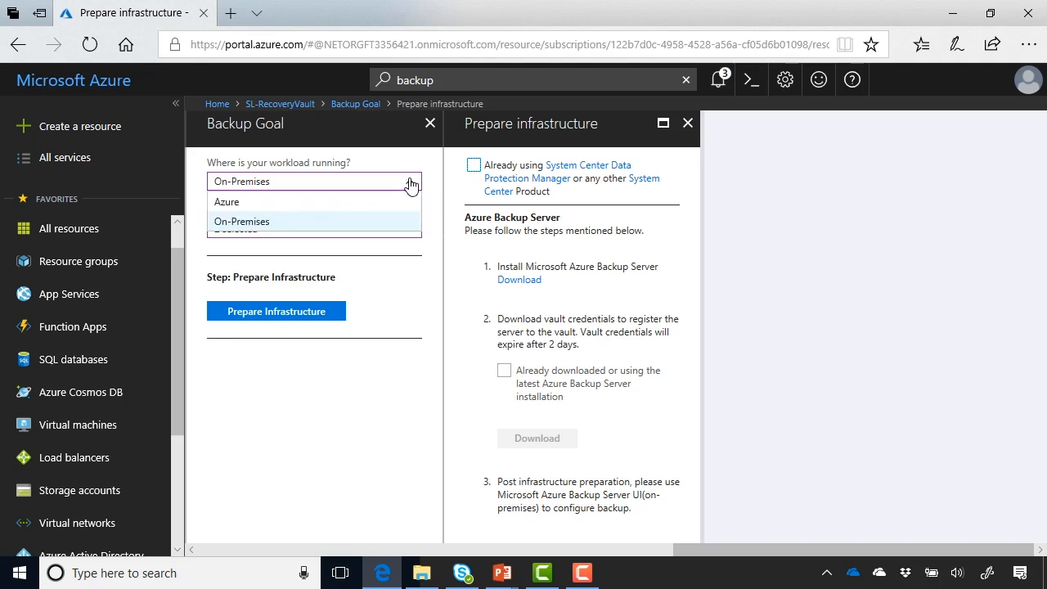
click(354, 202)
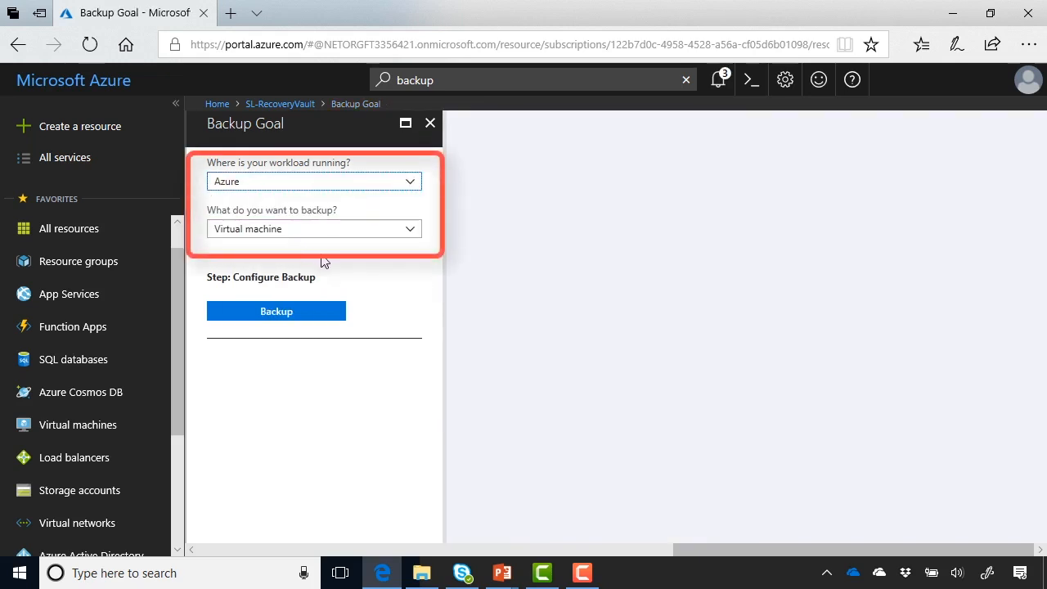
click(336, 314)
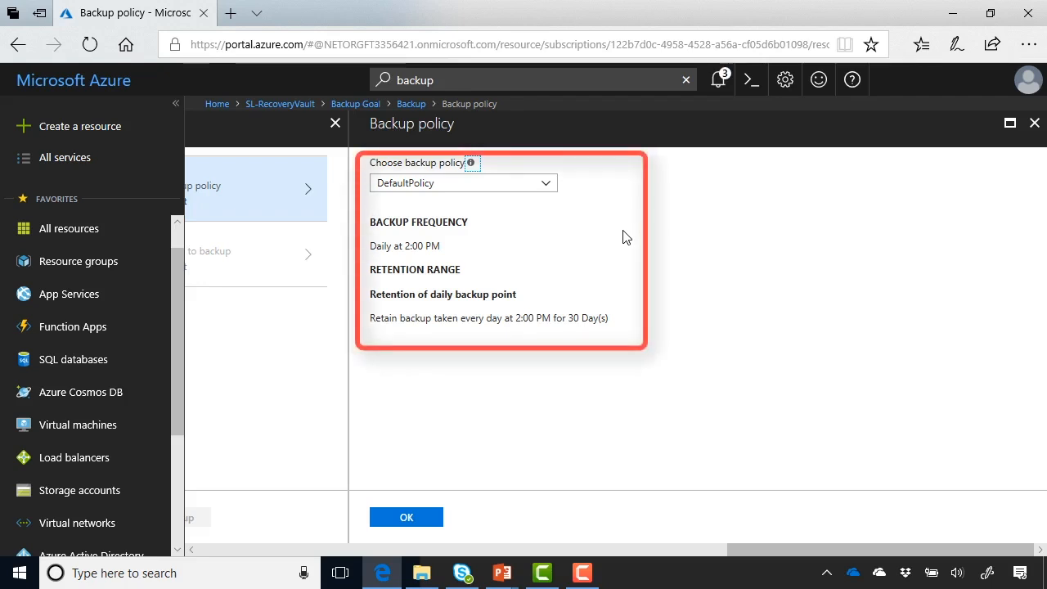
- Choose to create a new backup policy and name it SL-Policy
click(548, 187)
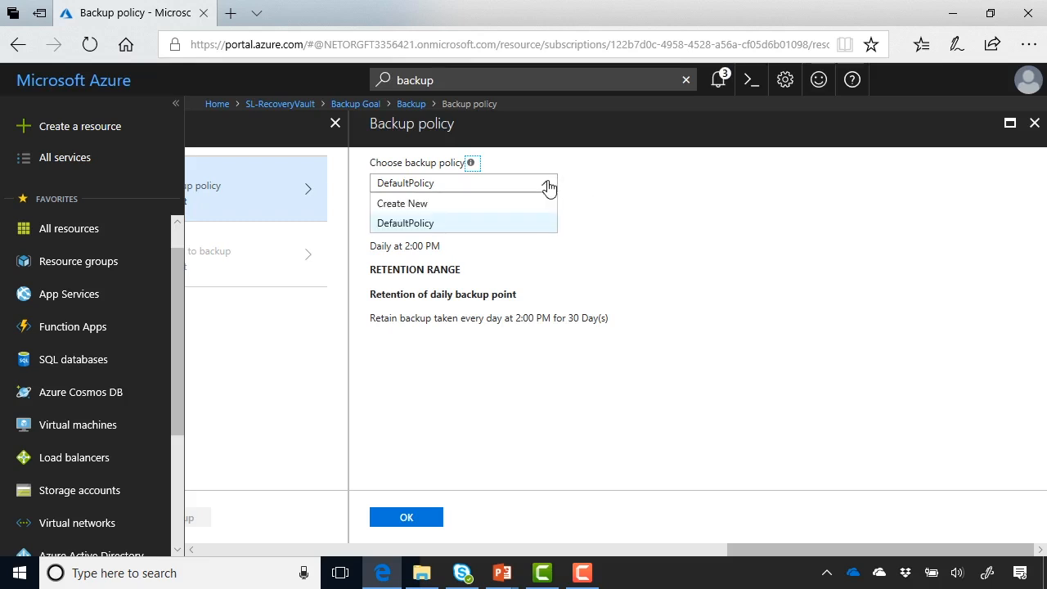
click(518, 206)
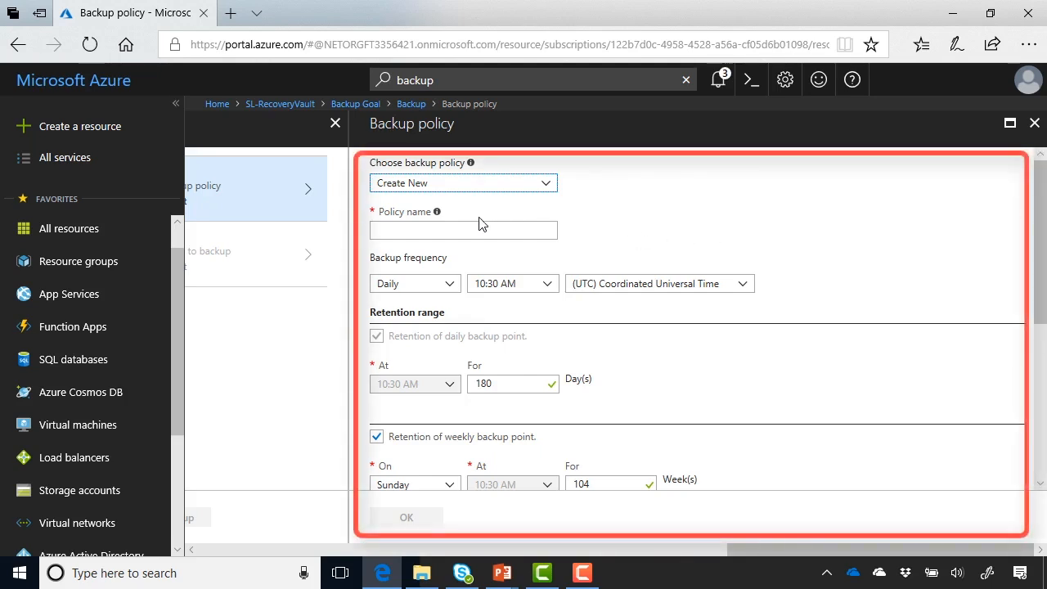
click(461, 229)
text(SL)
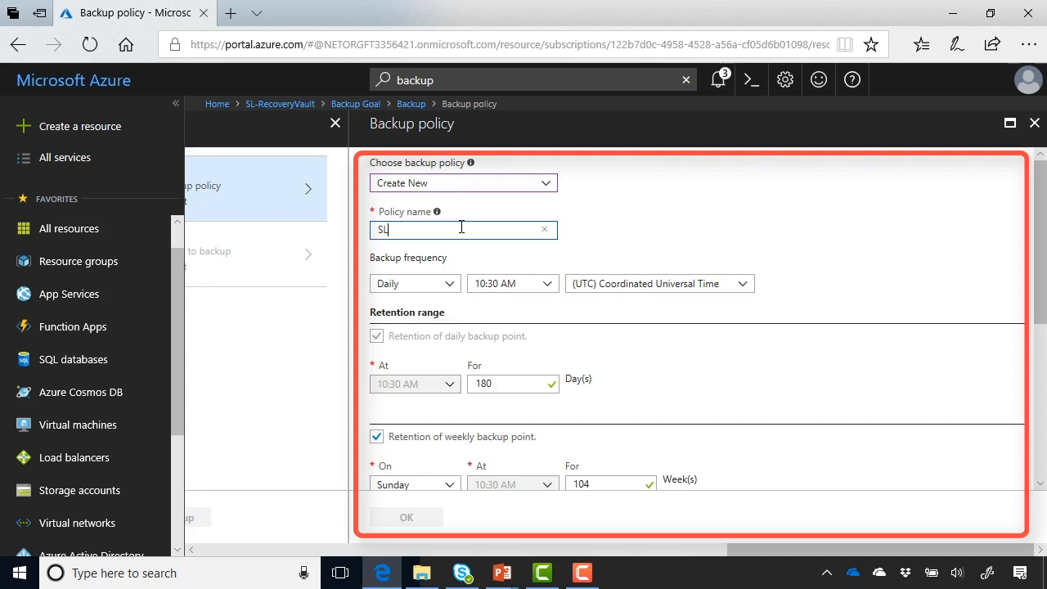
text(-Policy)
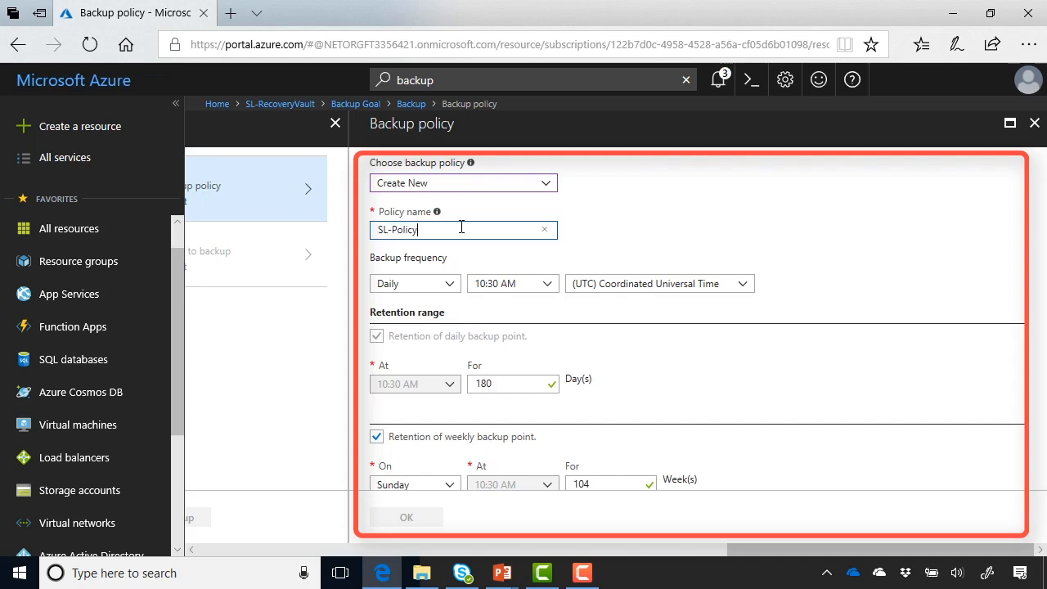
click(925, 240)
- Schedule the daily backup for 10:00 PM in the (UTC-06:00) Central Time (US & Canada) time zone
scroll(924, 241, down, 1)
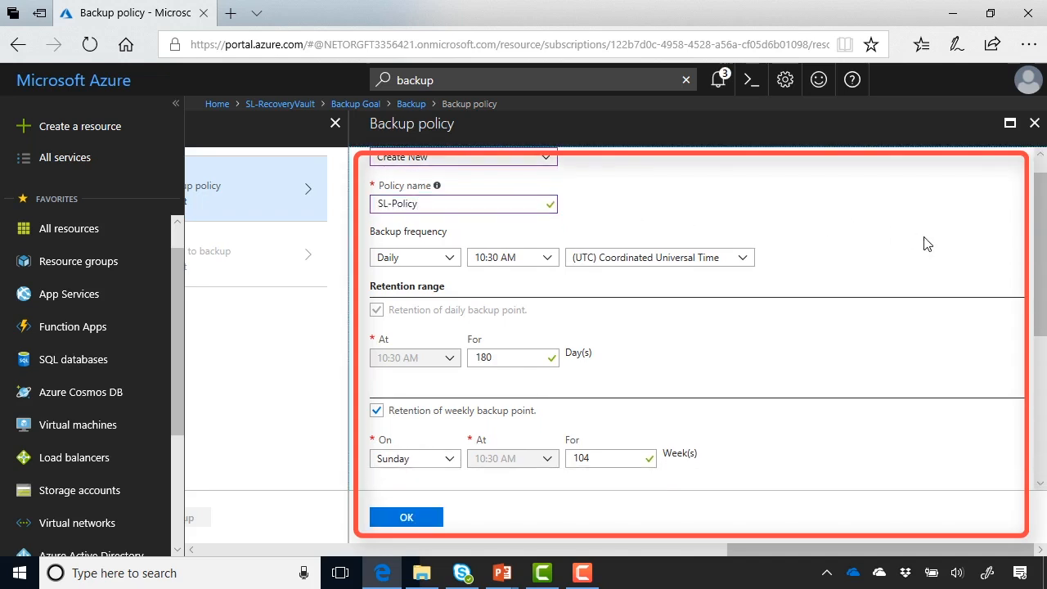
click(521, 263)
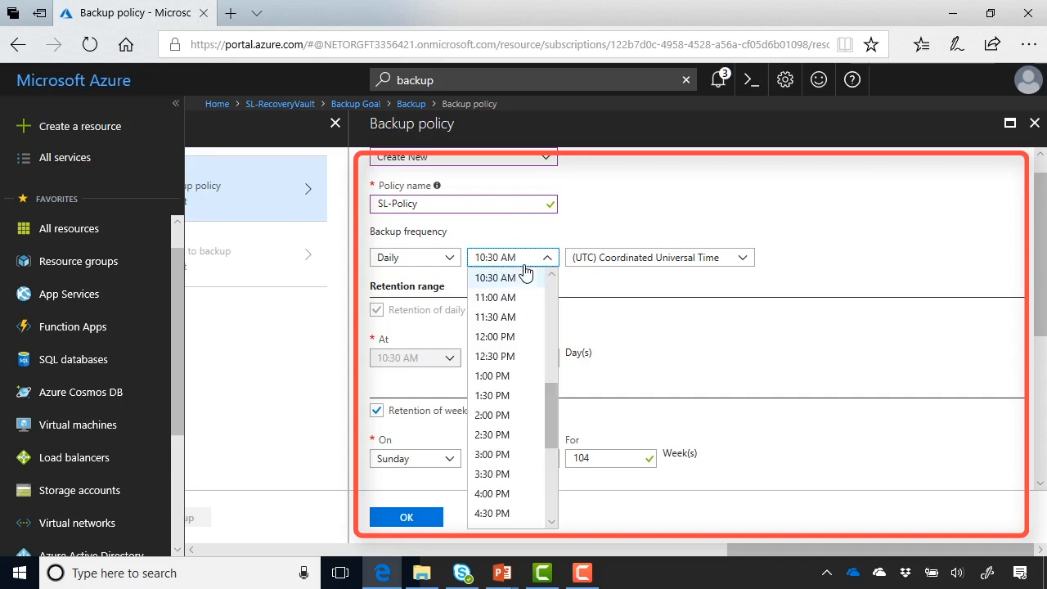
click(551, 501)
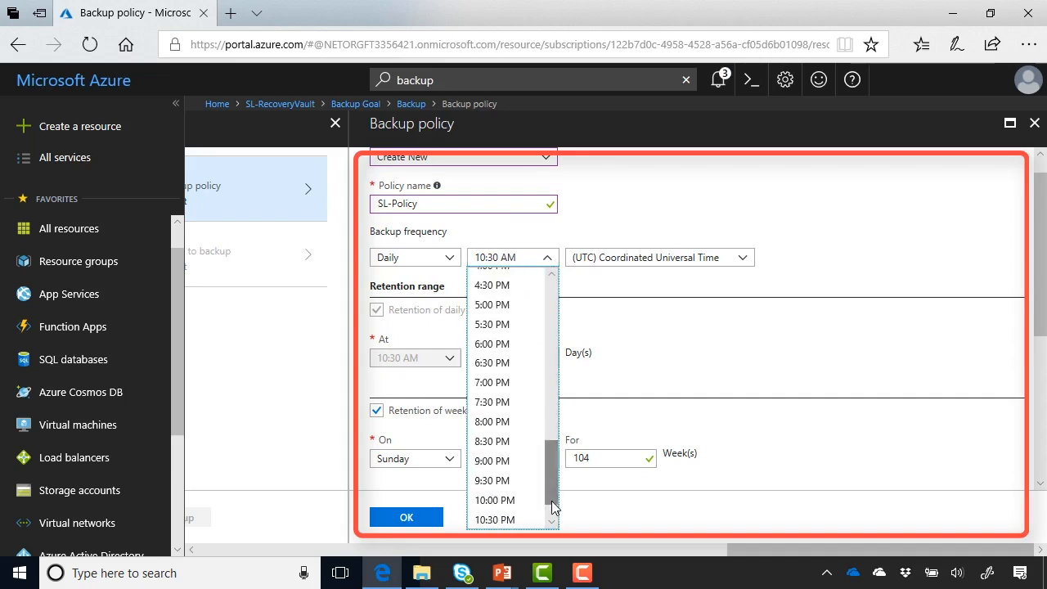
click(494, 501)
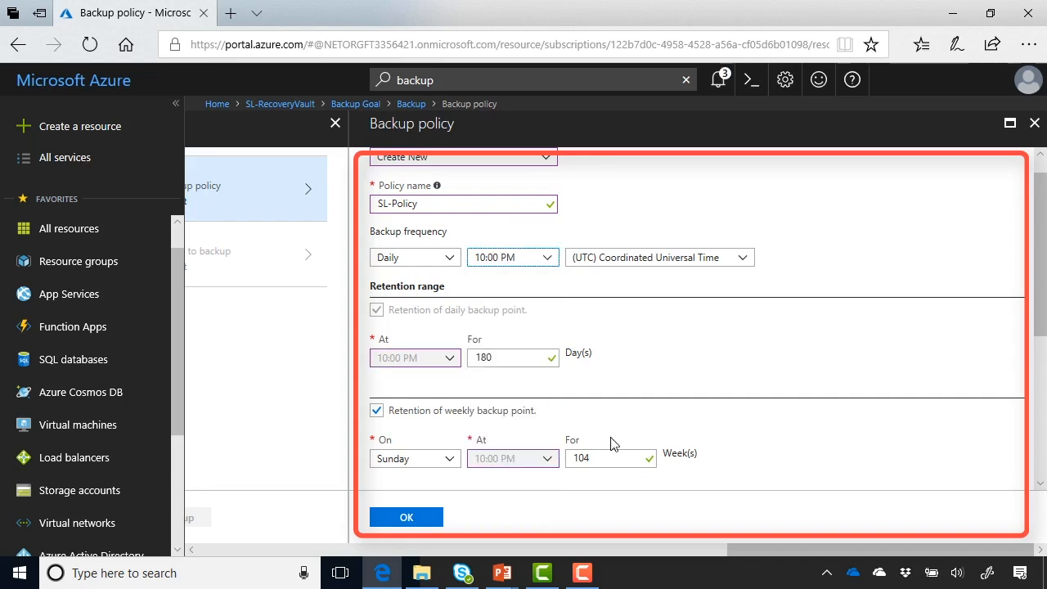
click(740, 264)
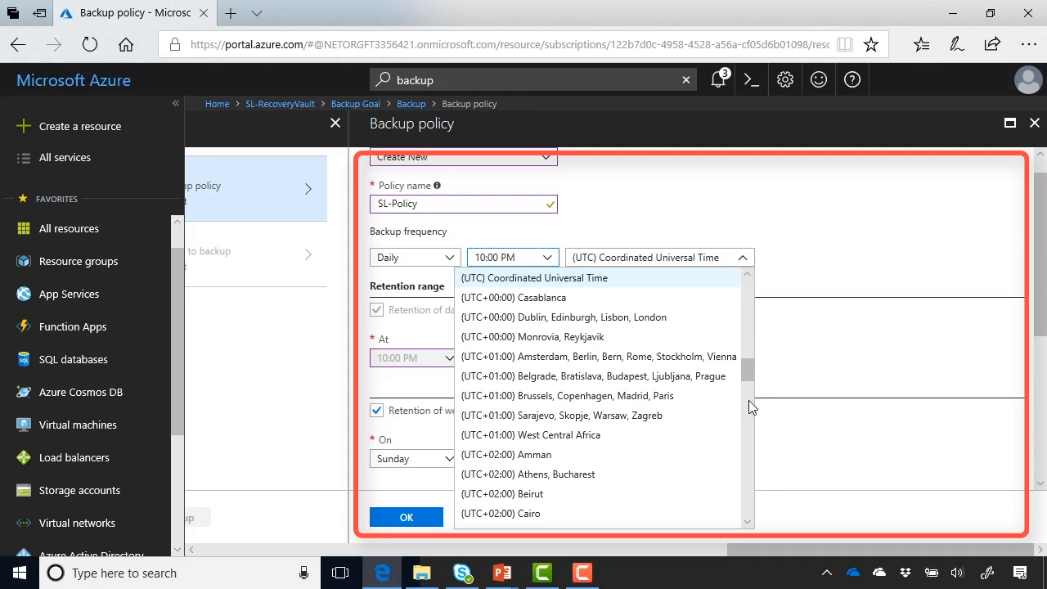
scroll(745, 316, up, 4)
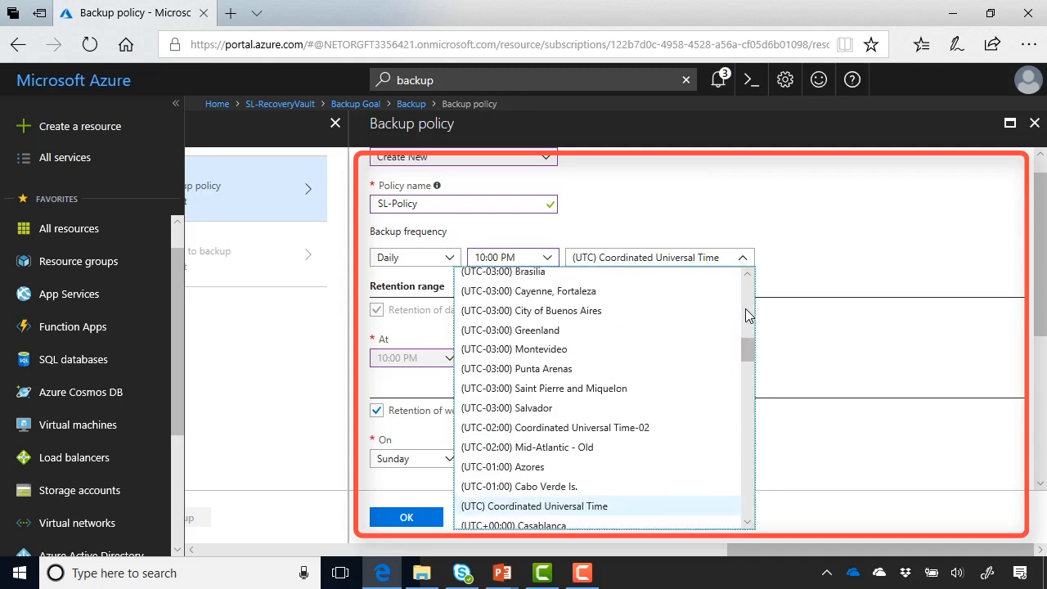
scroll(745, 297, up, 8)
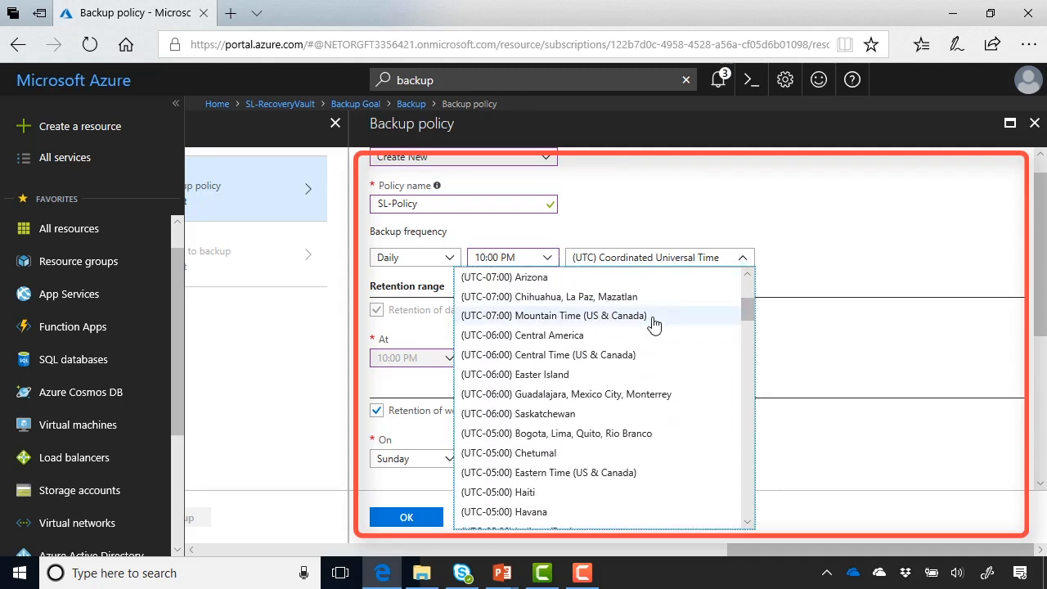
click(614, 360)
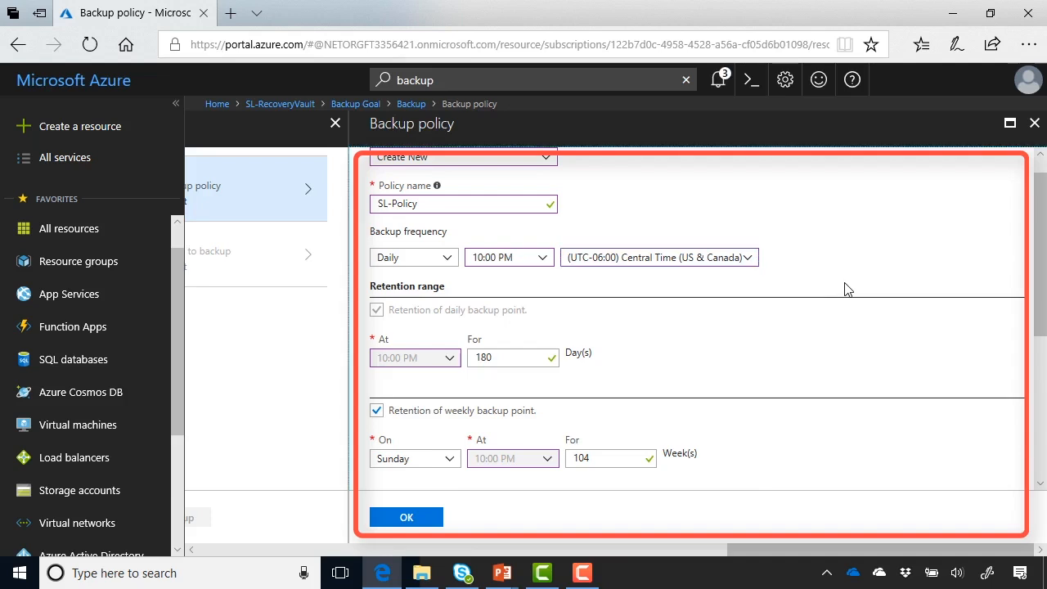
- Turn weekly backup point retention off and back on, and accept the policy with the preset daily, weekly, monthly and yearly retention
scroll(846, 288, down, 1)
scroll(588, 275, down, 1)
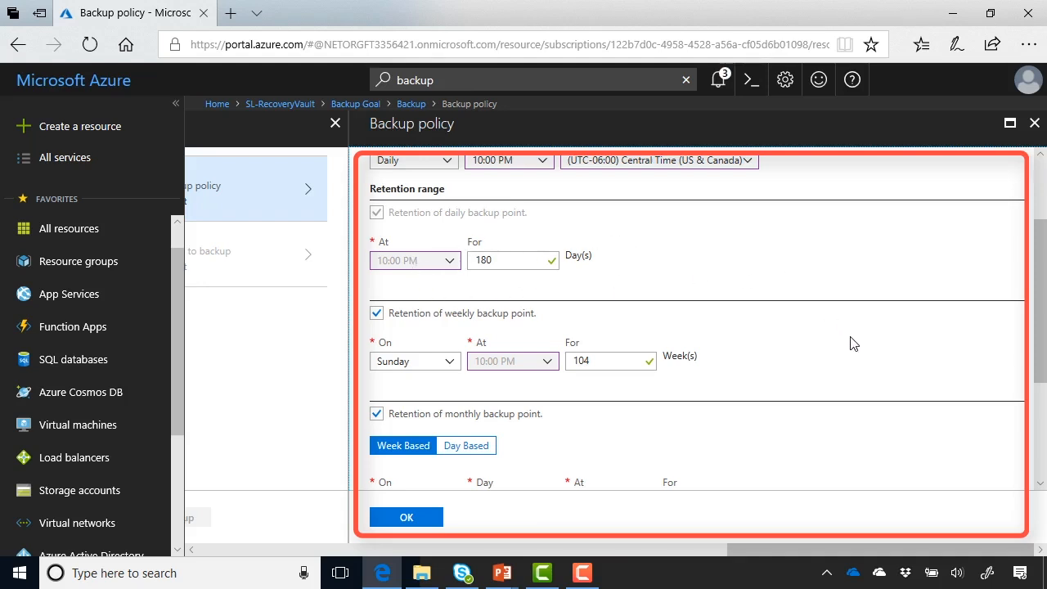
scroll(853, 348, down, 1)
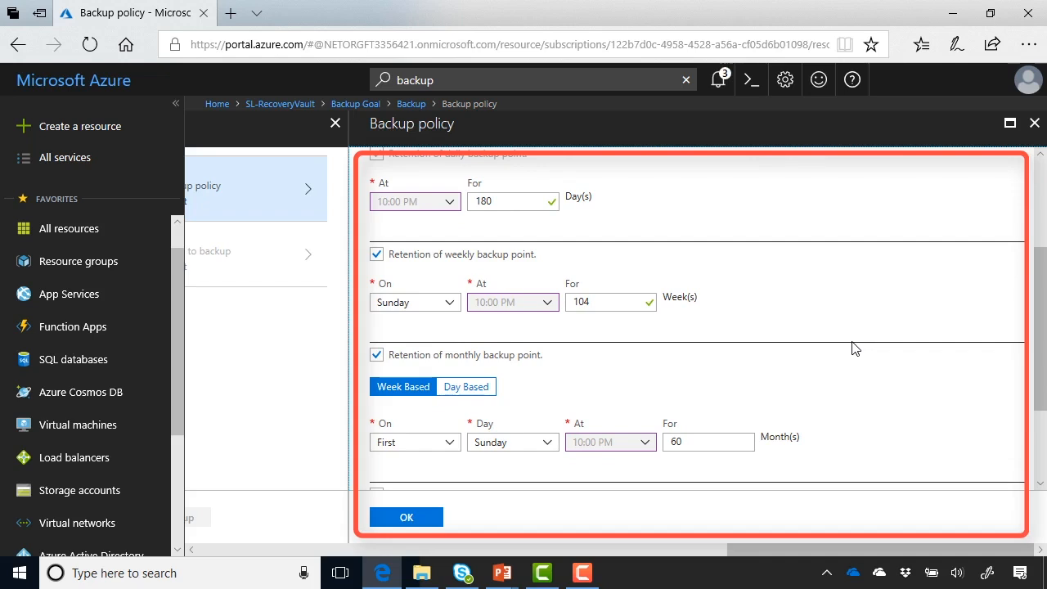
click(376, 255)
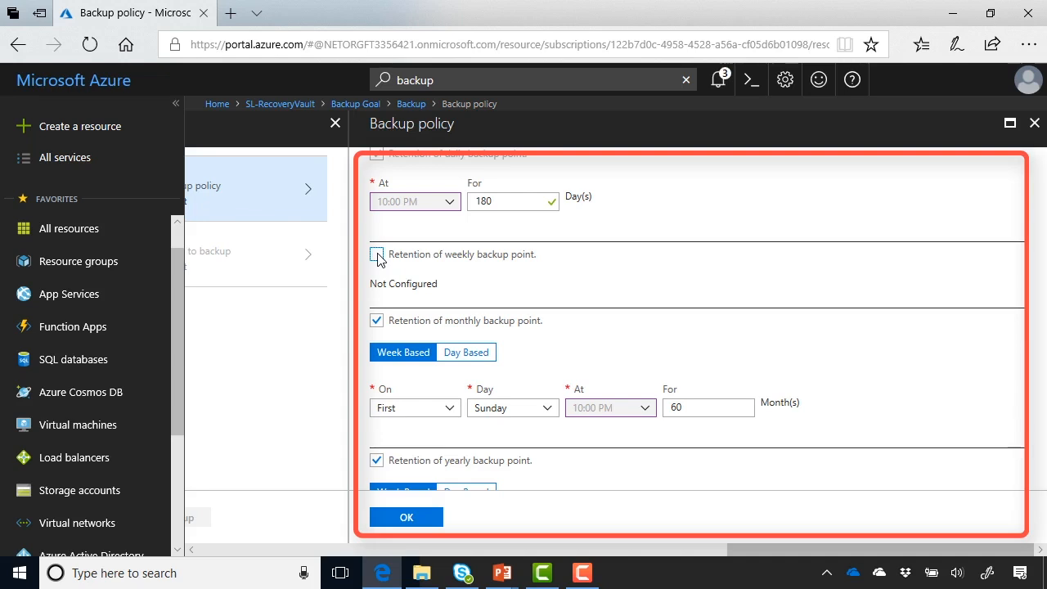
click(376, 255)
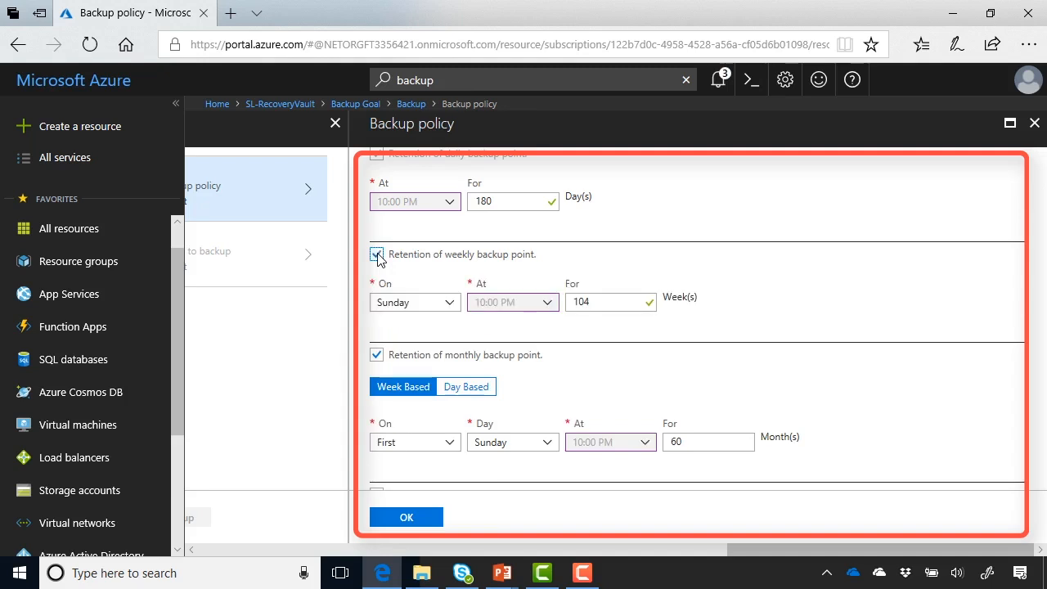
scroll(827, 302, down, 1)
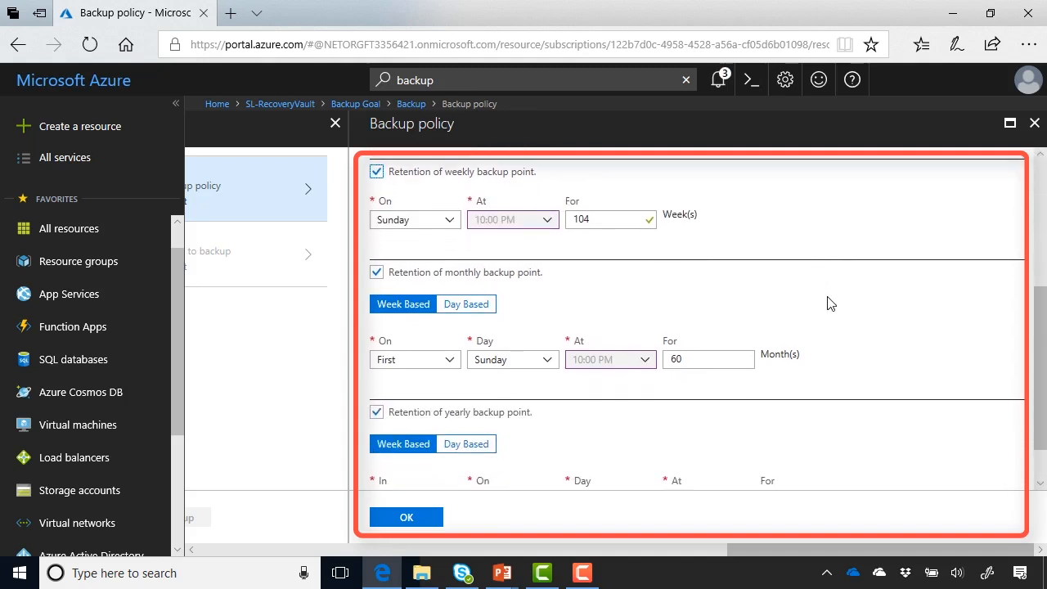
scroll(829, 303, down, 1)
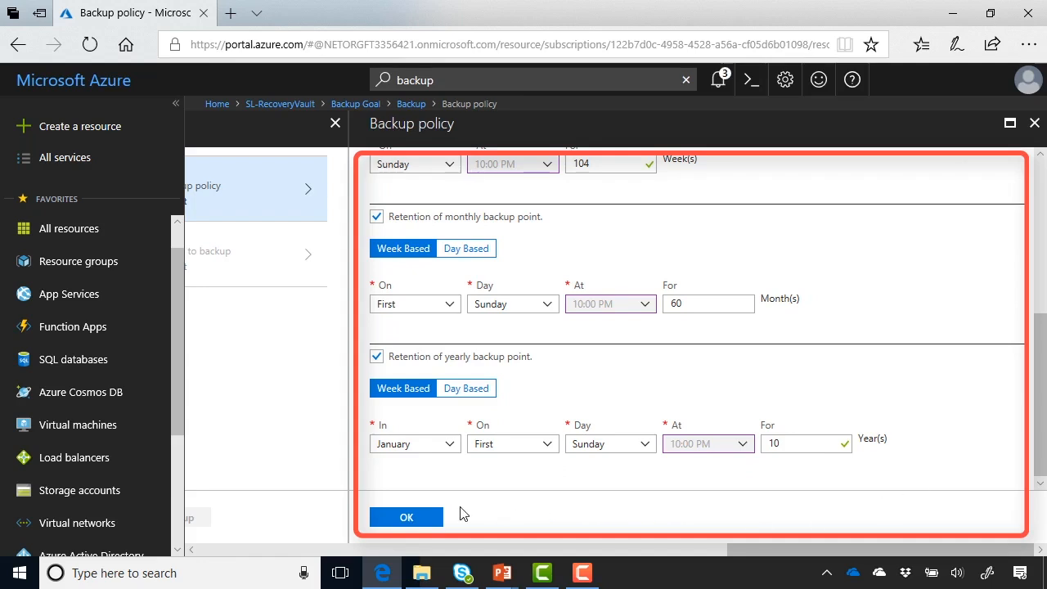
click(413, 516)
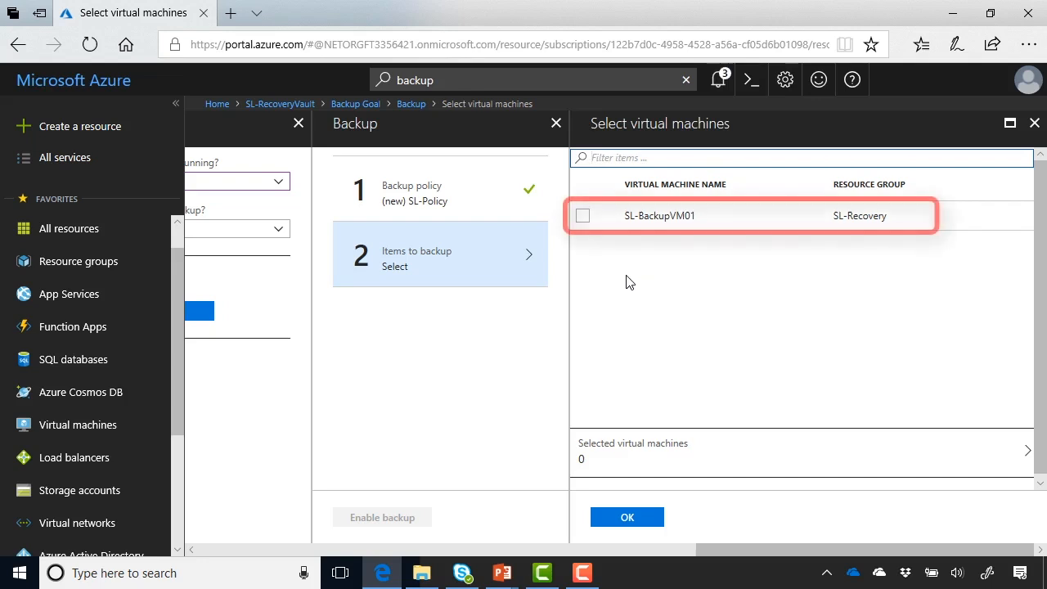
- Select the virtual machine SL-BackupVM01 as the item to back up and enable the backup
click(583, 215)
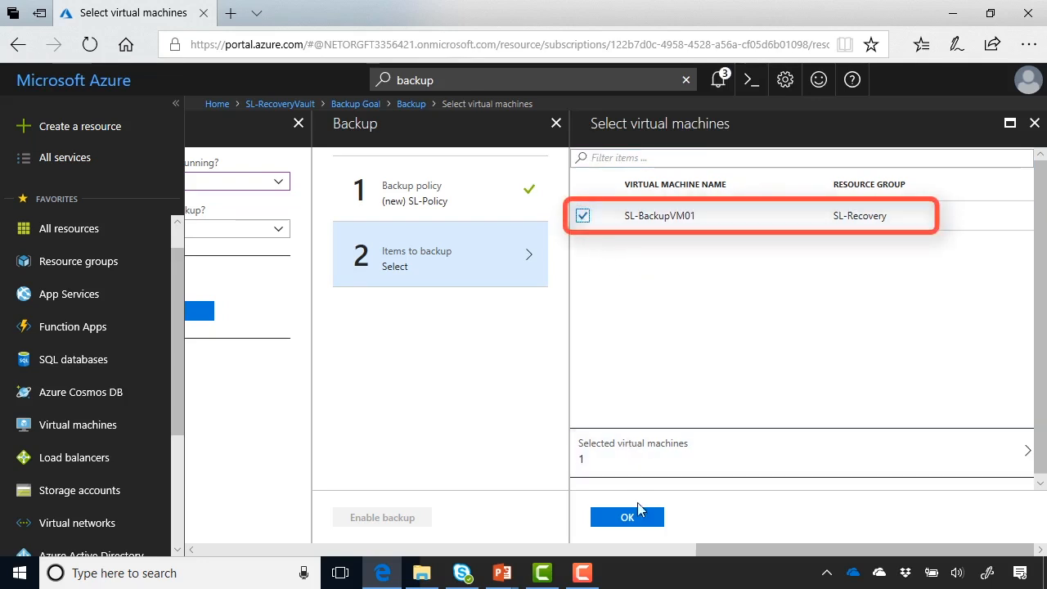
click(643, 522)
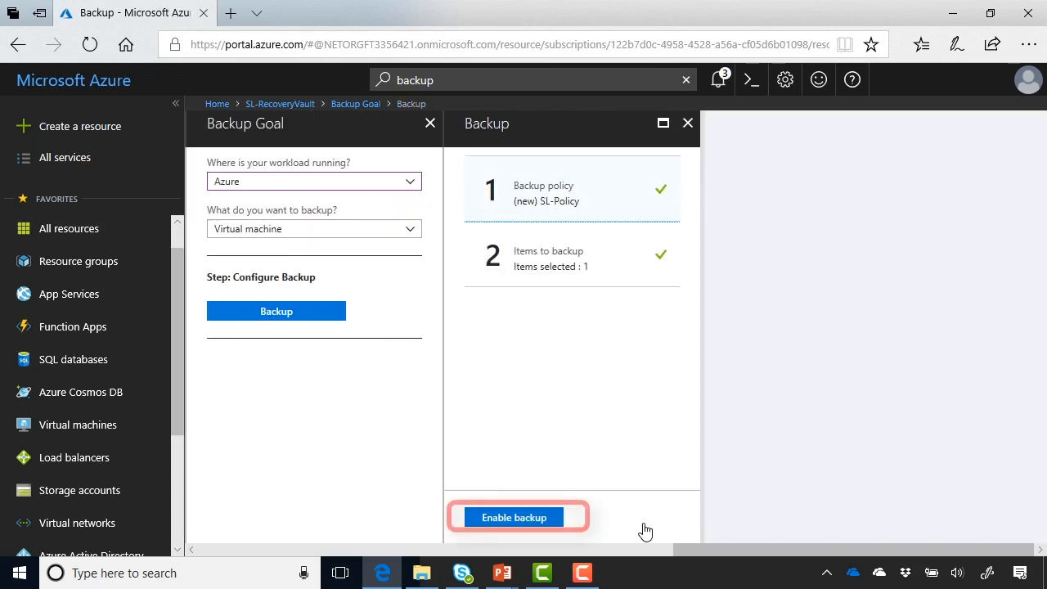
click(513, 517)
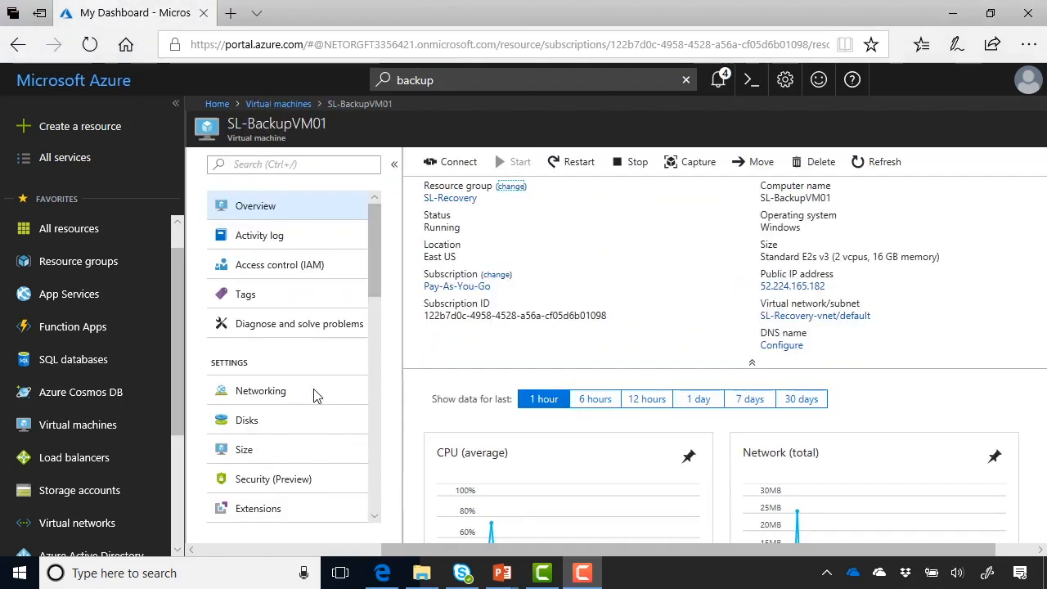
- Start an immediate backup of SL-BackupVM01 from its Backup page, retained until 2018-04-23
scroll(317, 396, down, 5)
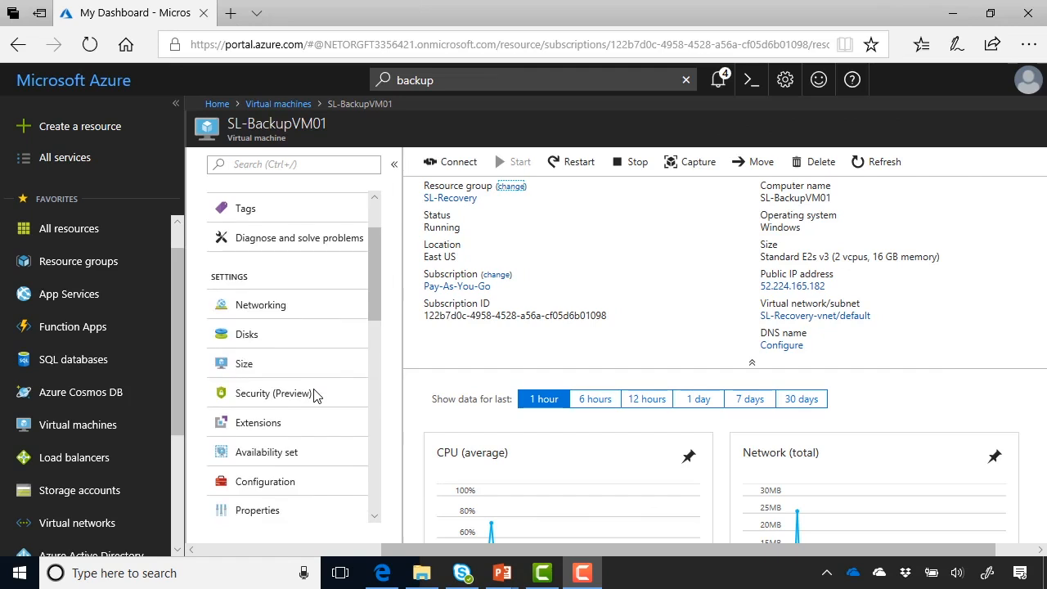
scroll(316, 396, down, 5)
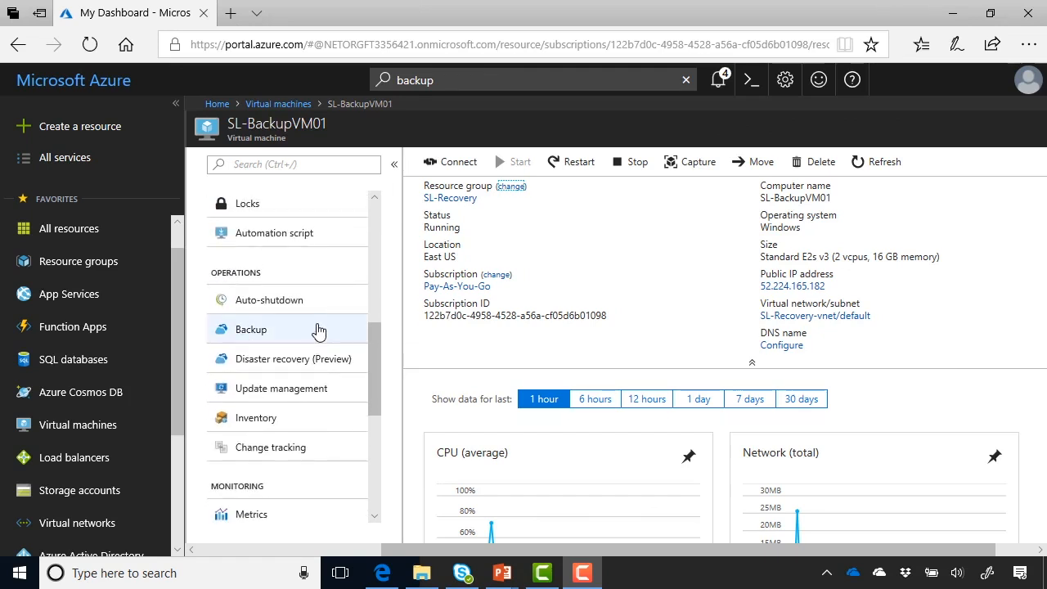
click(318, 329)
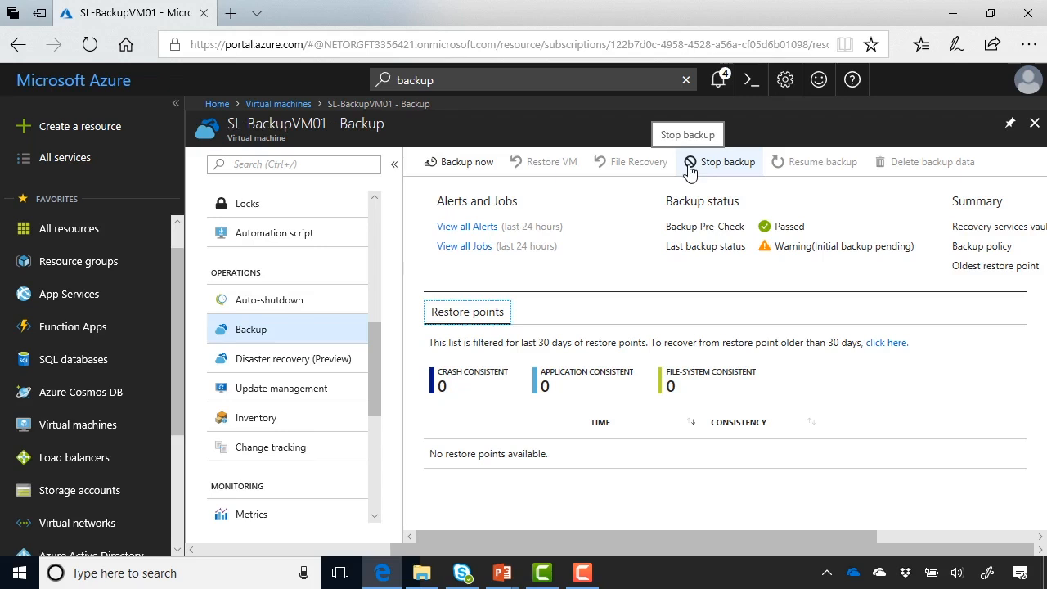
click(459, 162)
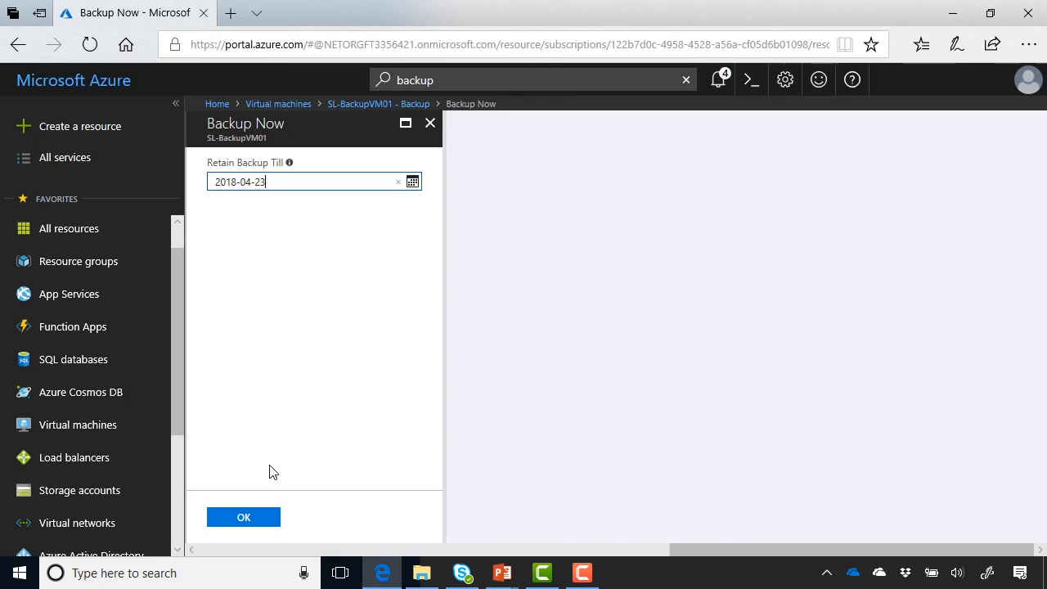
click(249, 517)
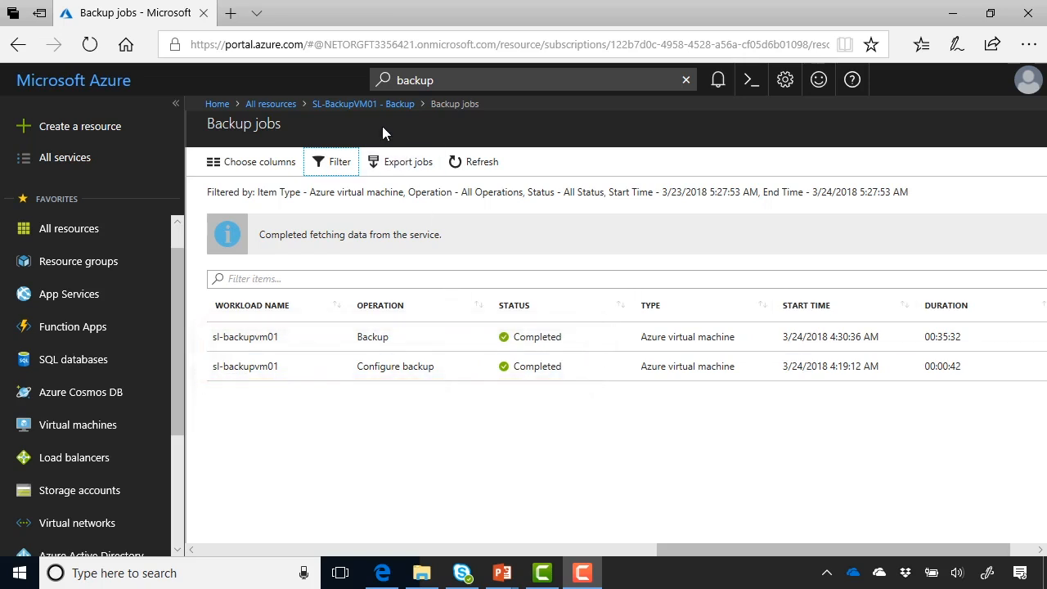
- Return from the backup jobs to SL-BackupVM01's backup and choose the 3/24/2018 4:30:44 AM restore point for a VM restore
click(363, 106)
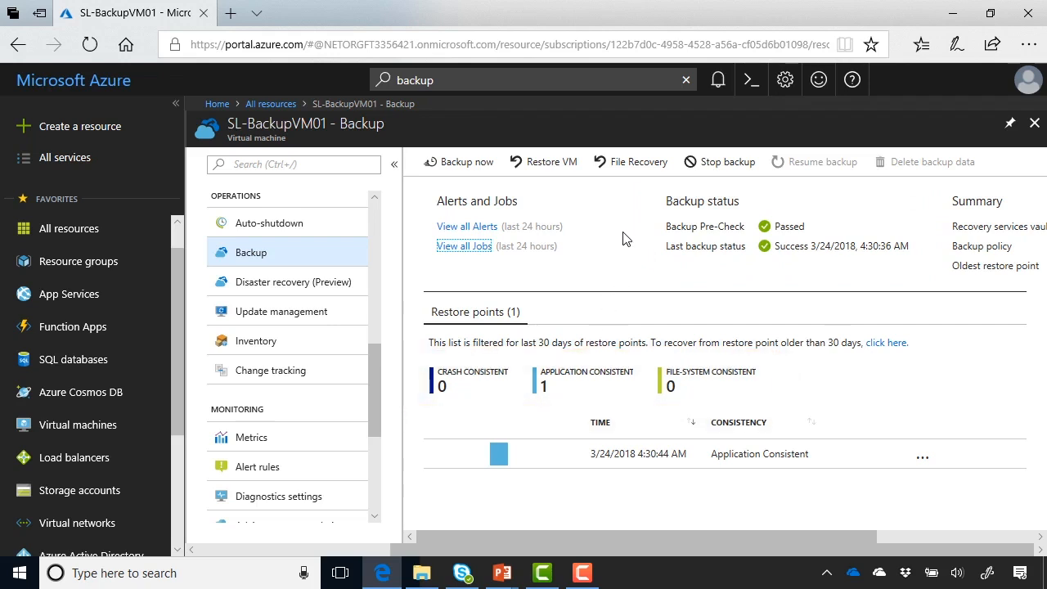
click(551, 170)
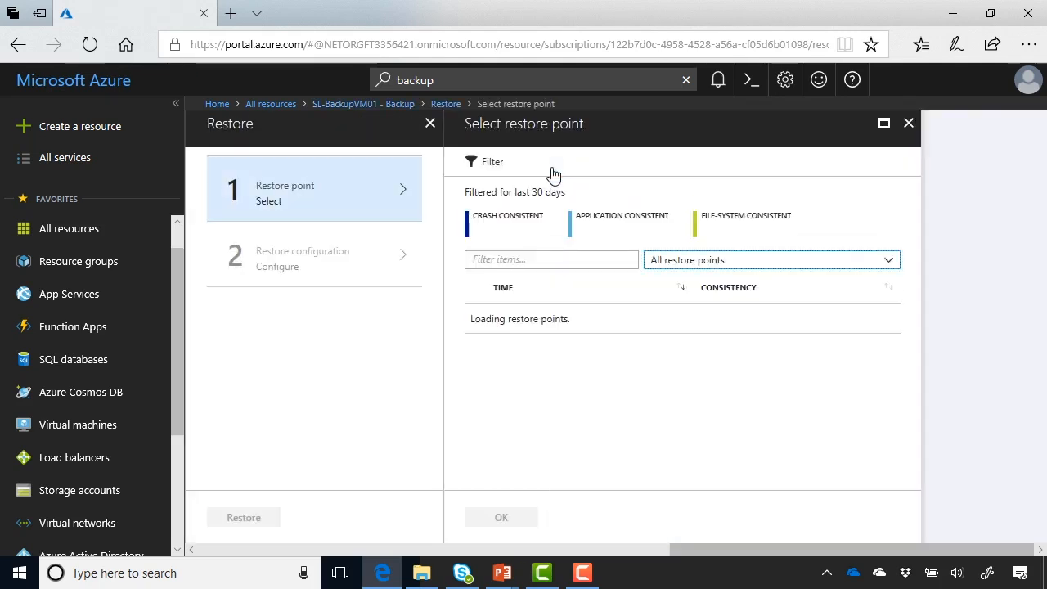
click(566, 317)
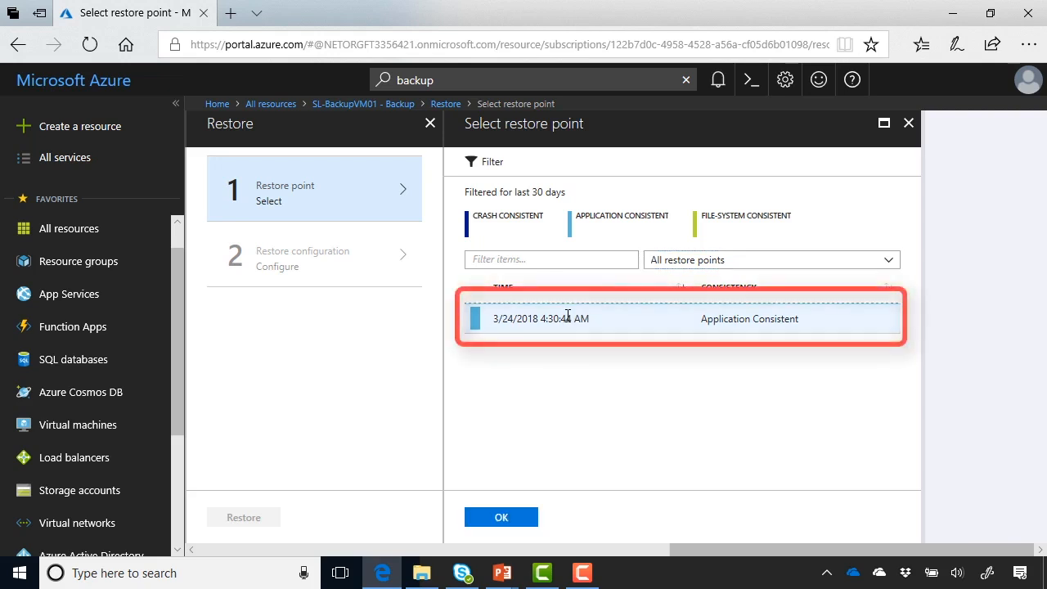
click(516, 520)
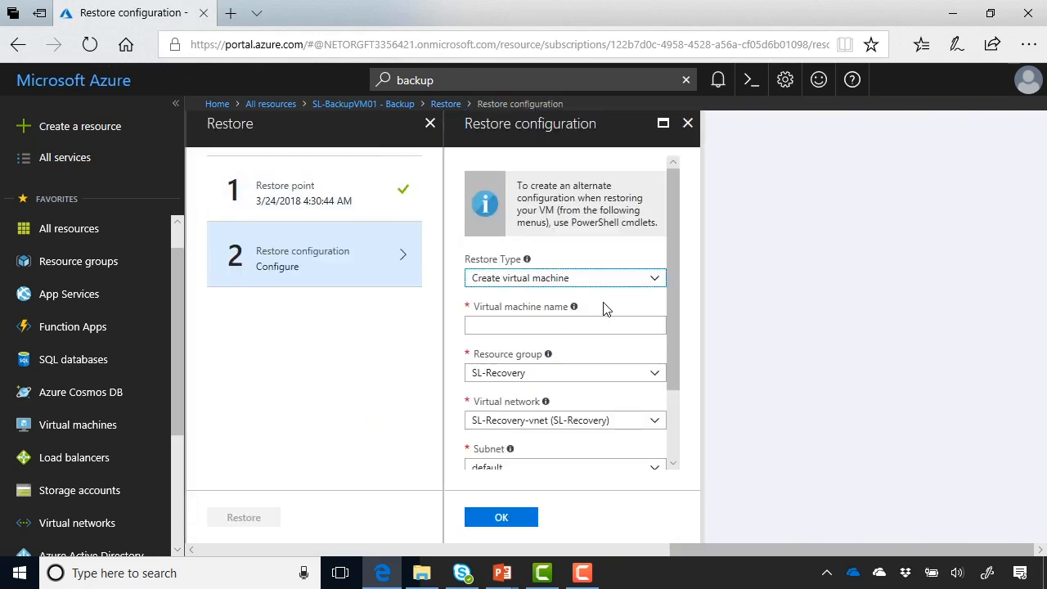
- Configure the restore to create a virtual machine named SL-RecoveredVM in the SL-Recovery resource group, and start the restore
click(661, 281)
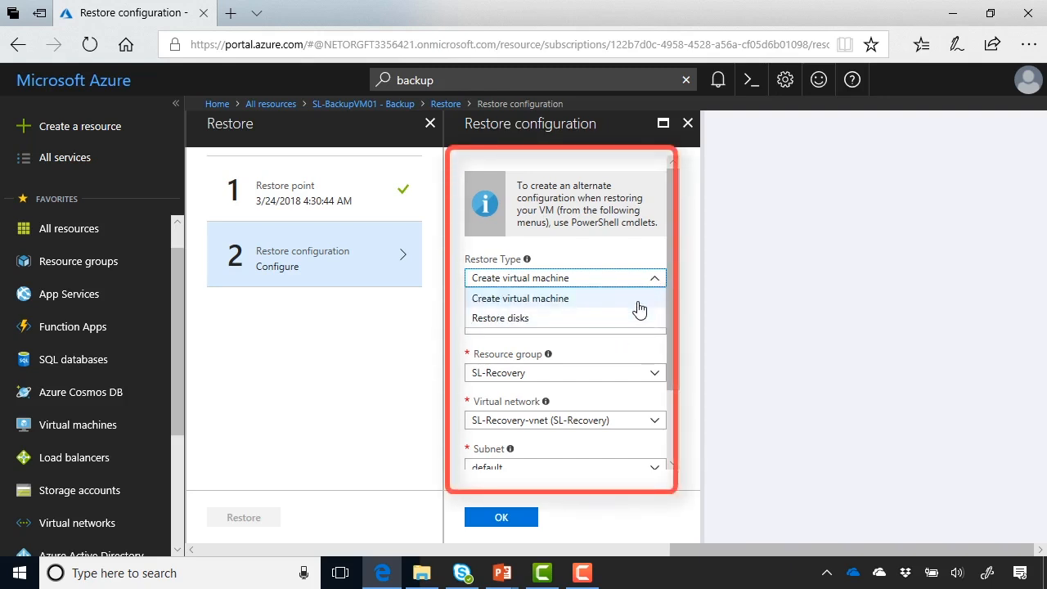
click(638, 301)
click(617, 326)
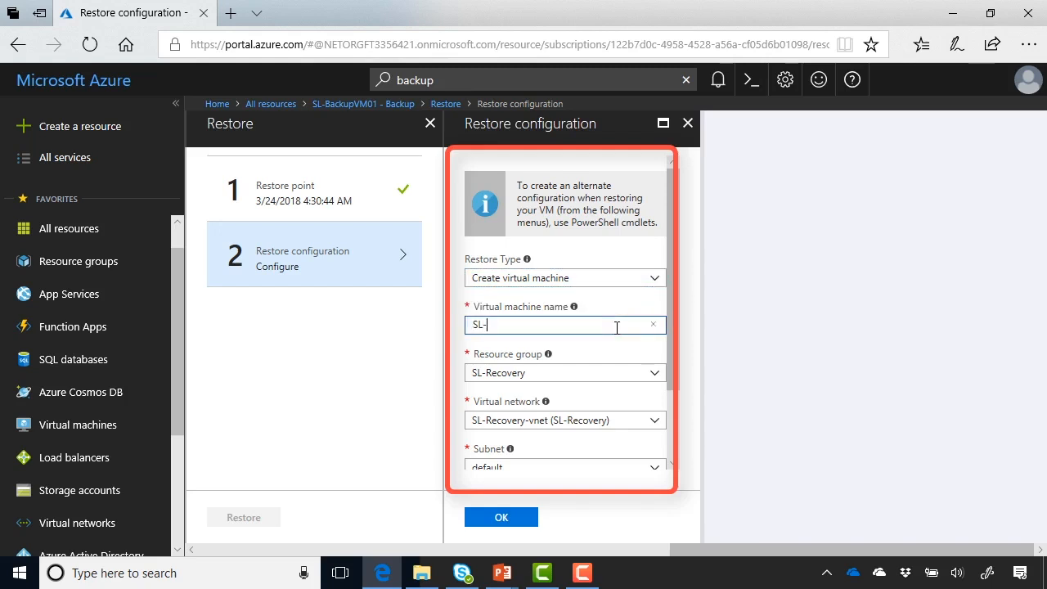
text(SL-RecoveredVM)
scroll(617, 328, down, 1)
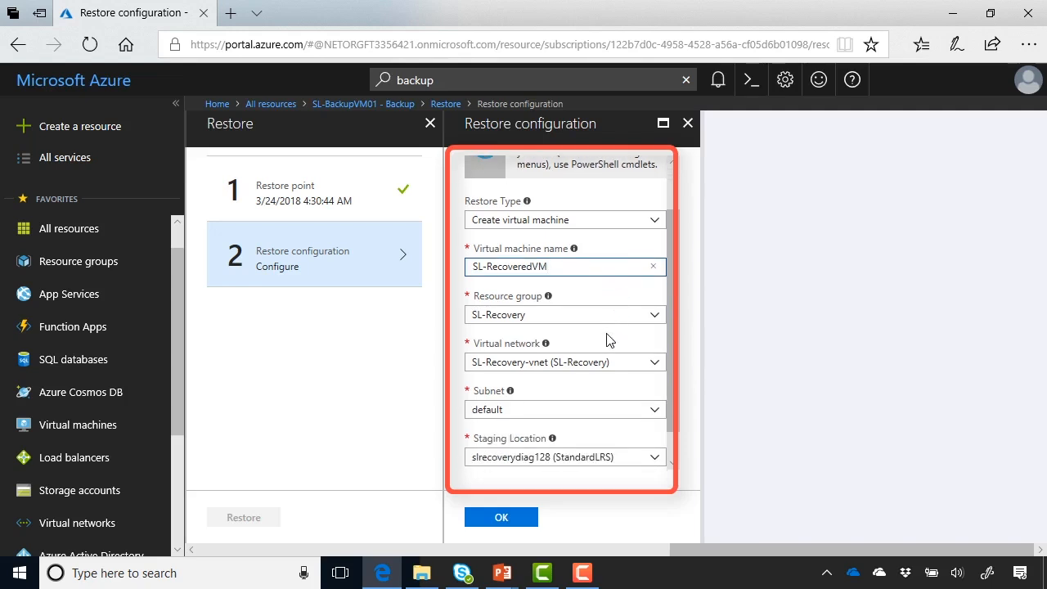
scroll(609, 339, down, 1)
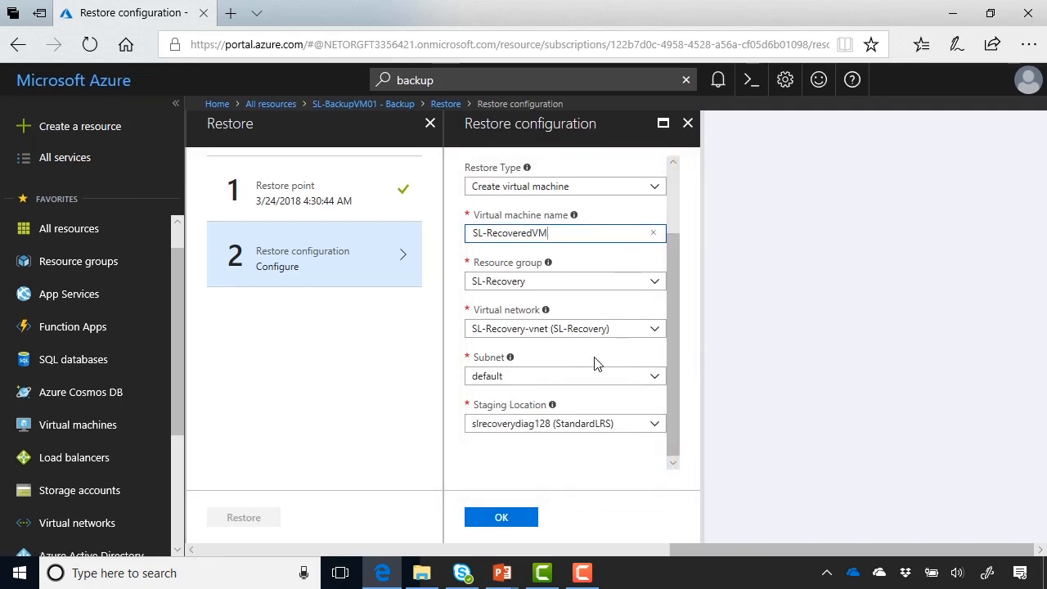
click(518, 521)
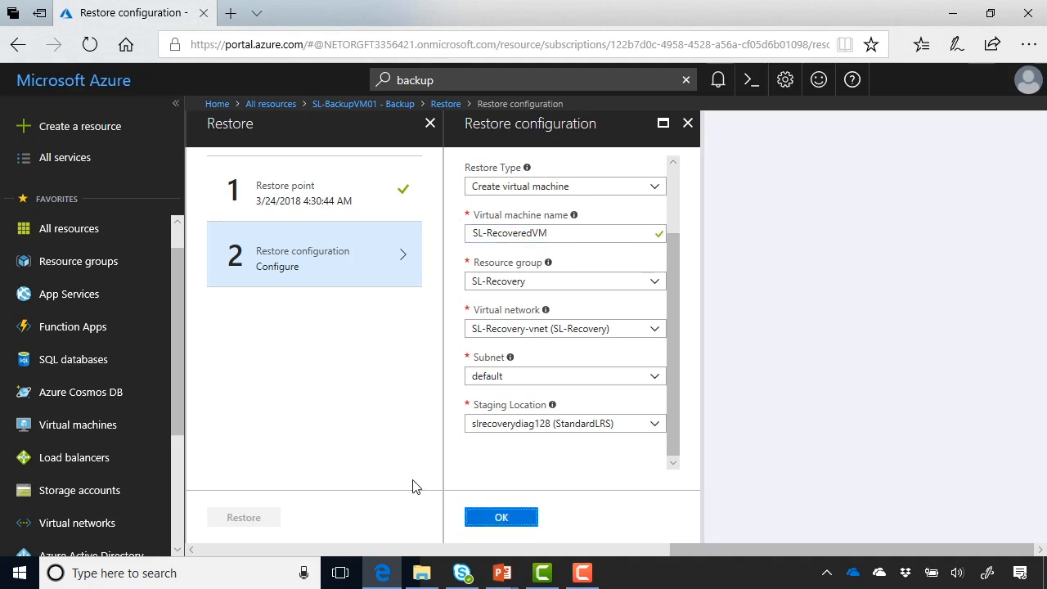
click(507, 521)
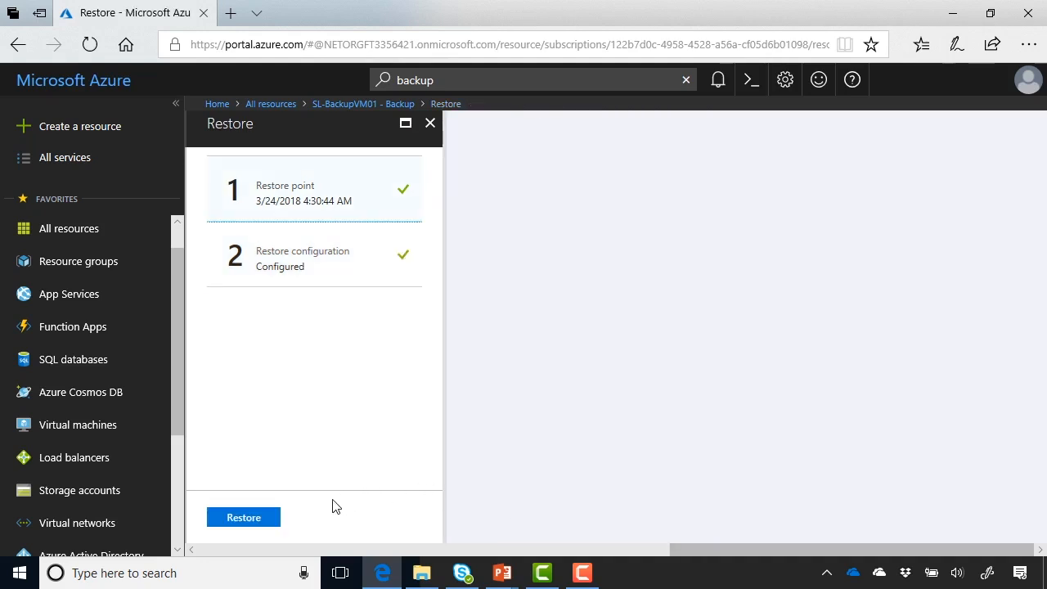
click(270, 519)
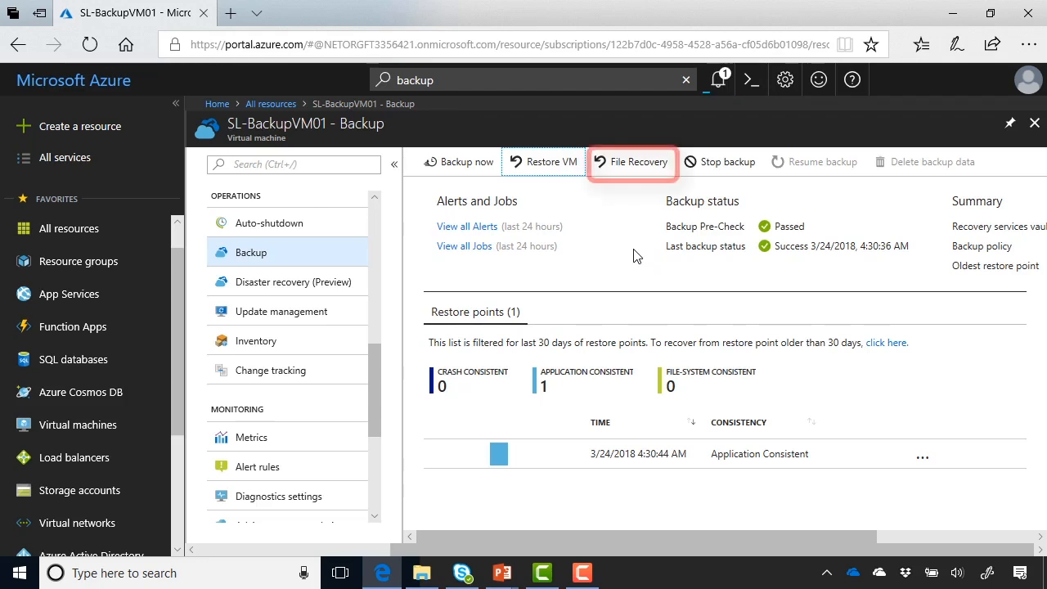
- Start a file recovery for SL-BackupVM01 from the 3/24/2018 4:30:44 AM recovery point and generate its executable for download
click(646, 162)
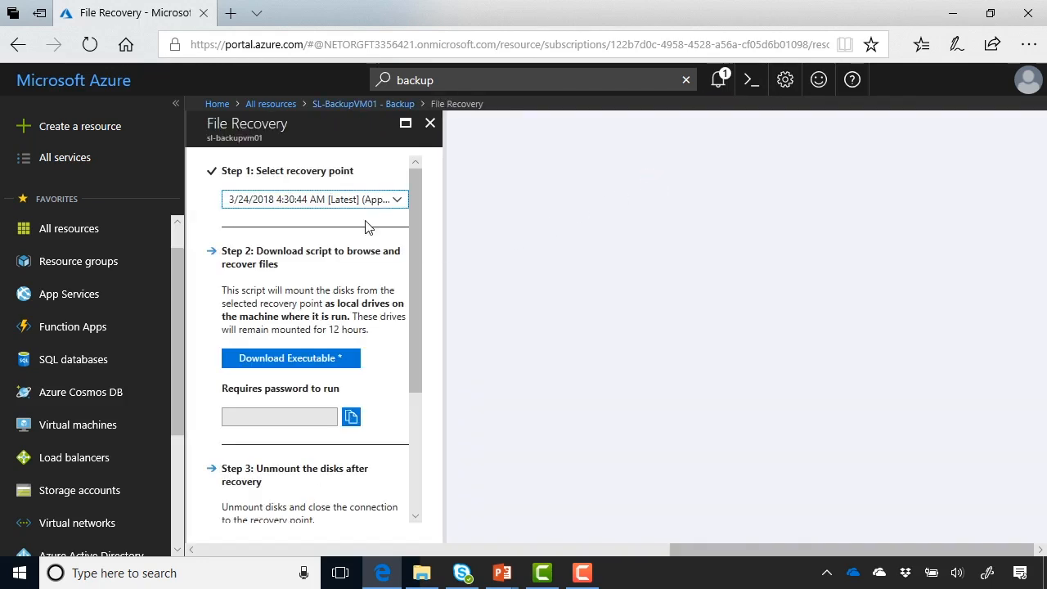
click(394, 208)
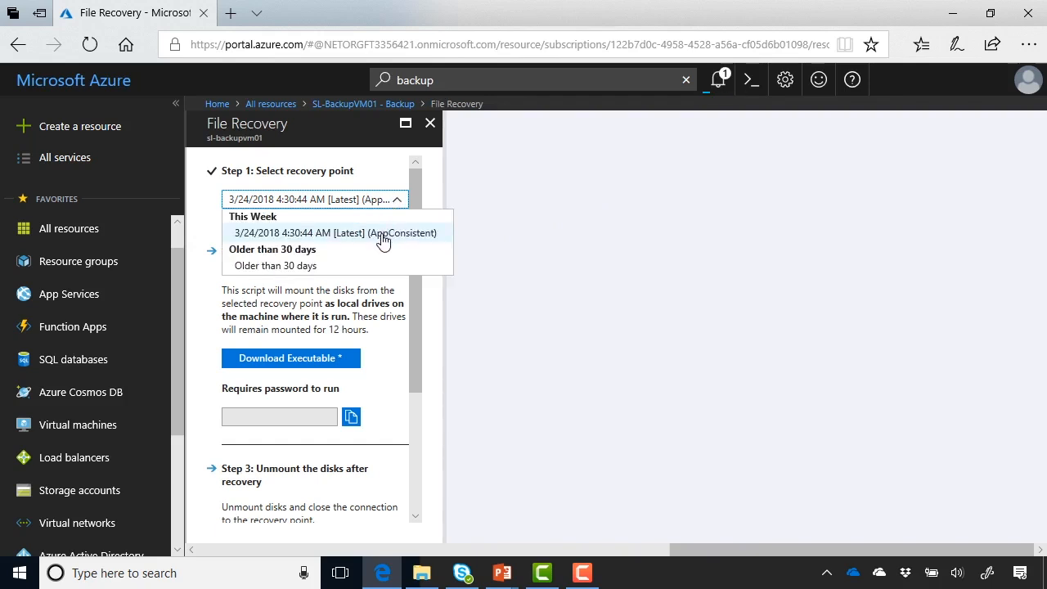
click(390, 235)
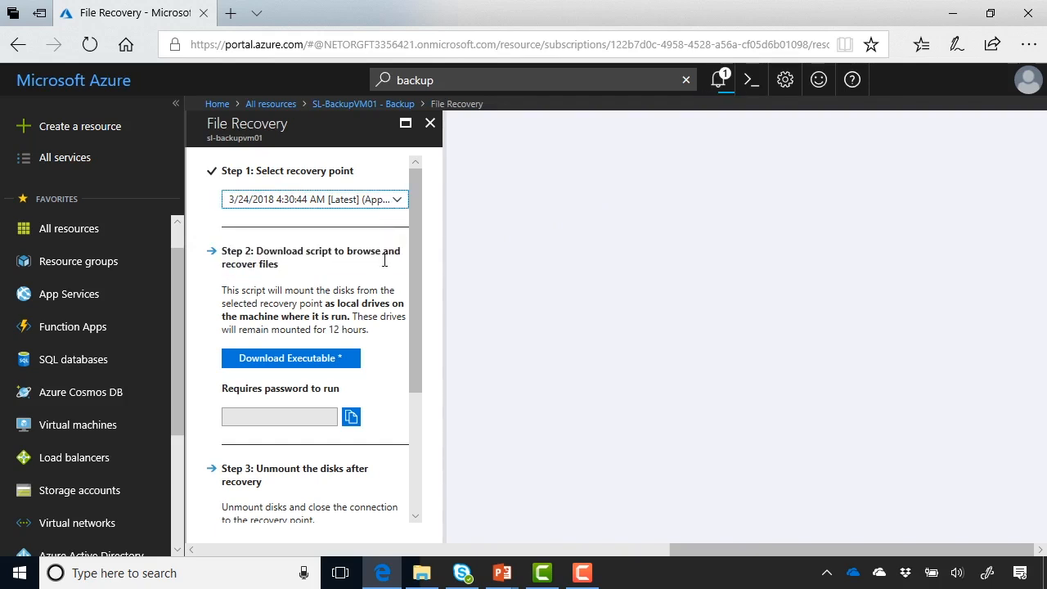
scroll(387, 318, down, 2)
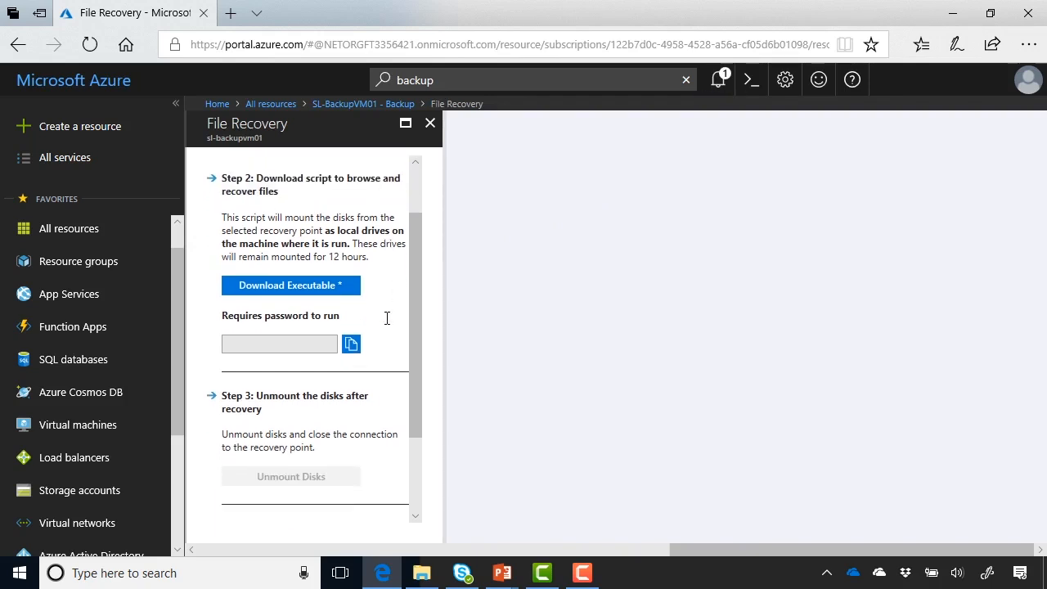
click(340, 288)
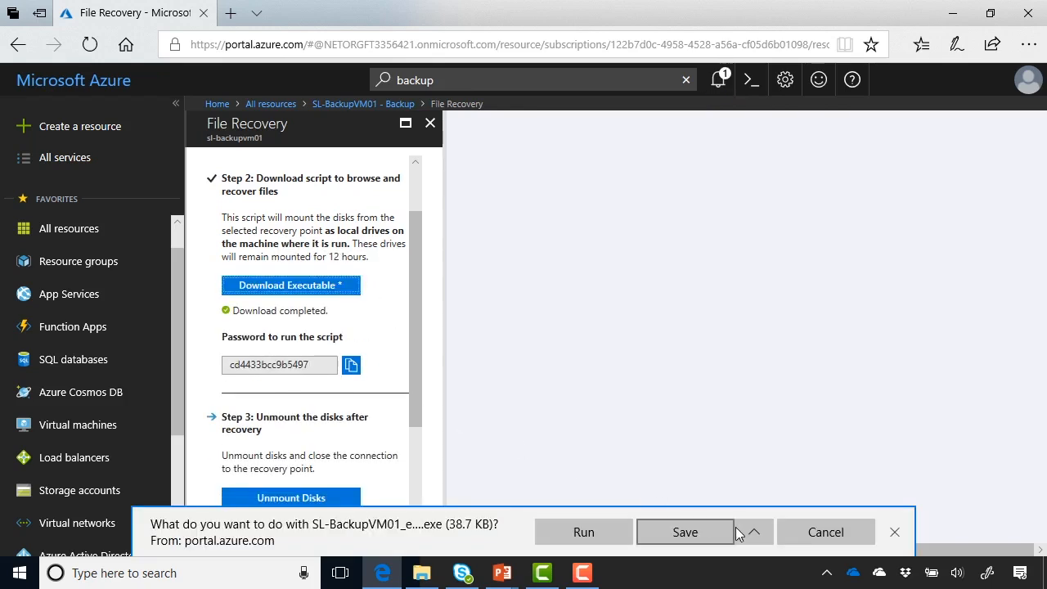
- Save the SL-BackupVM01 recovery executable to the Desktop and open the folder containing it
click(768, 523)
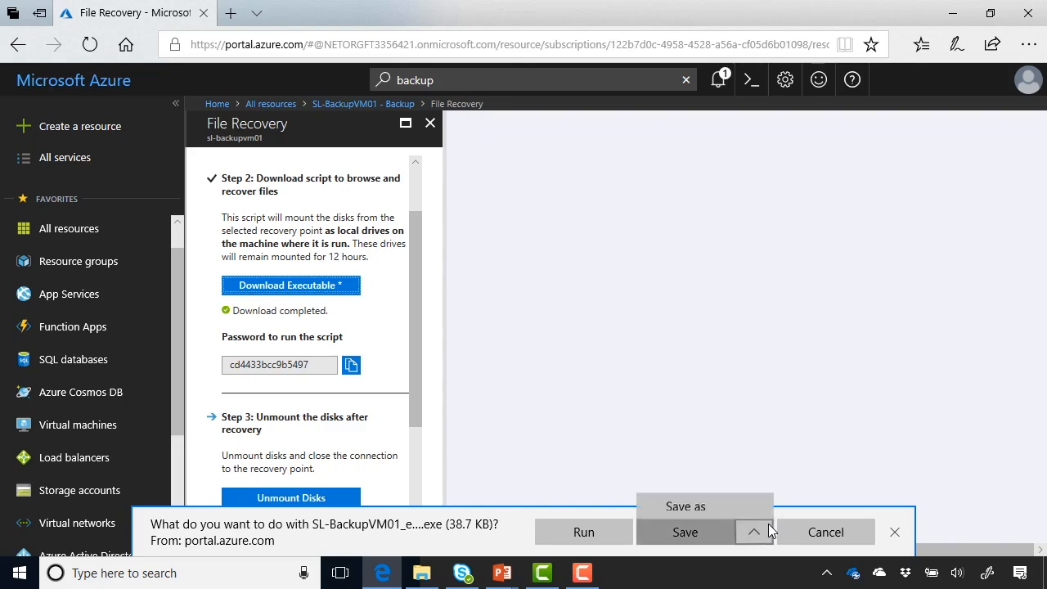
click(730, 506)
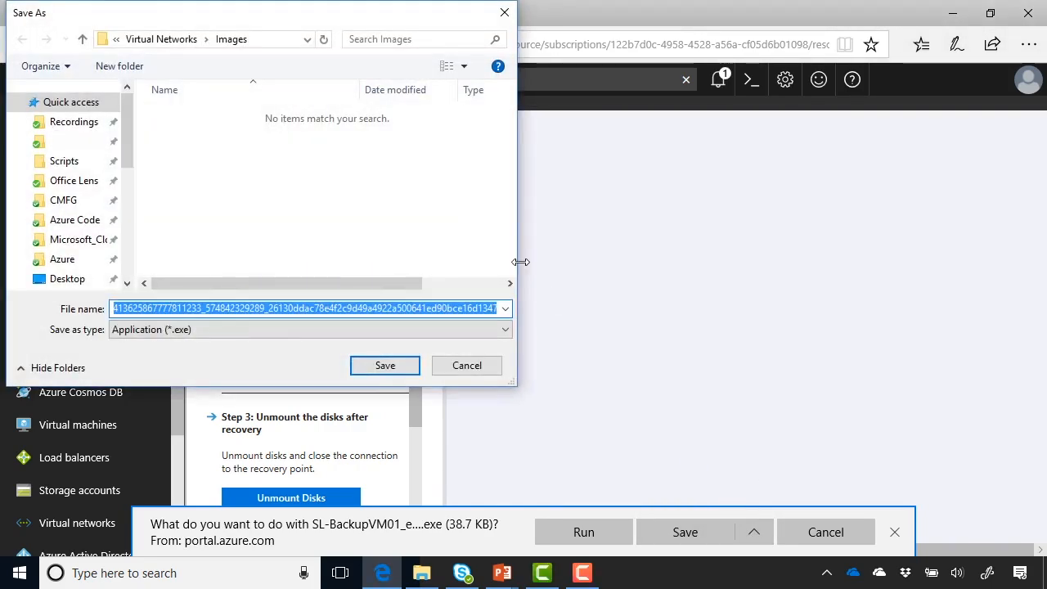
click(84, 279)
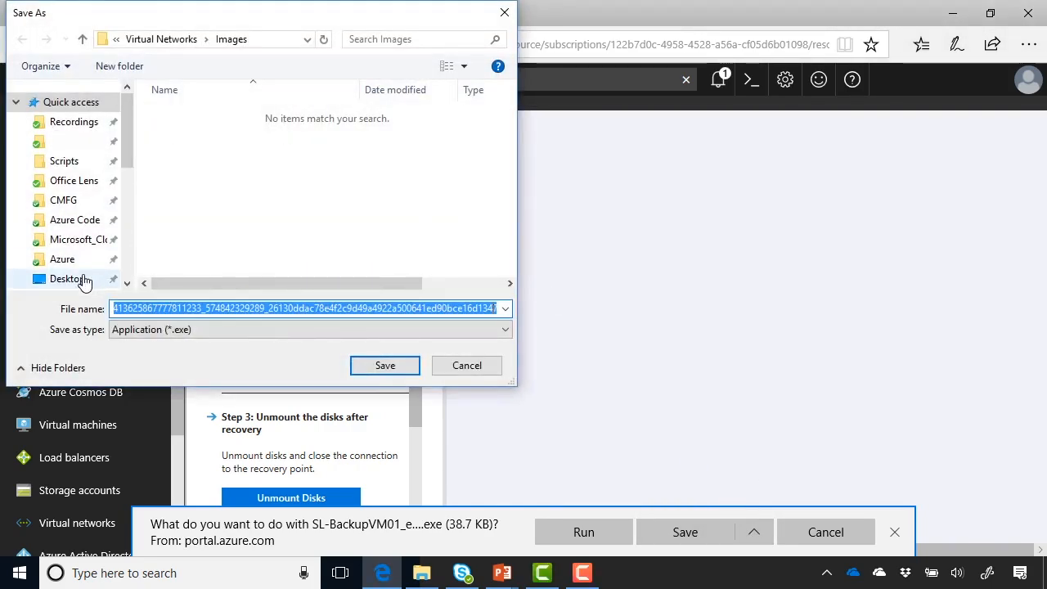
click(384, 366)
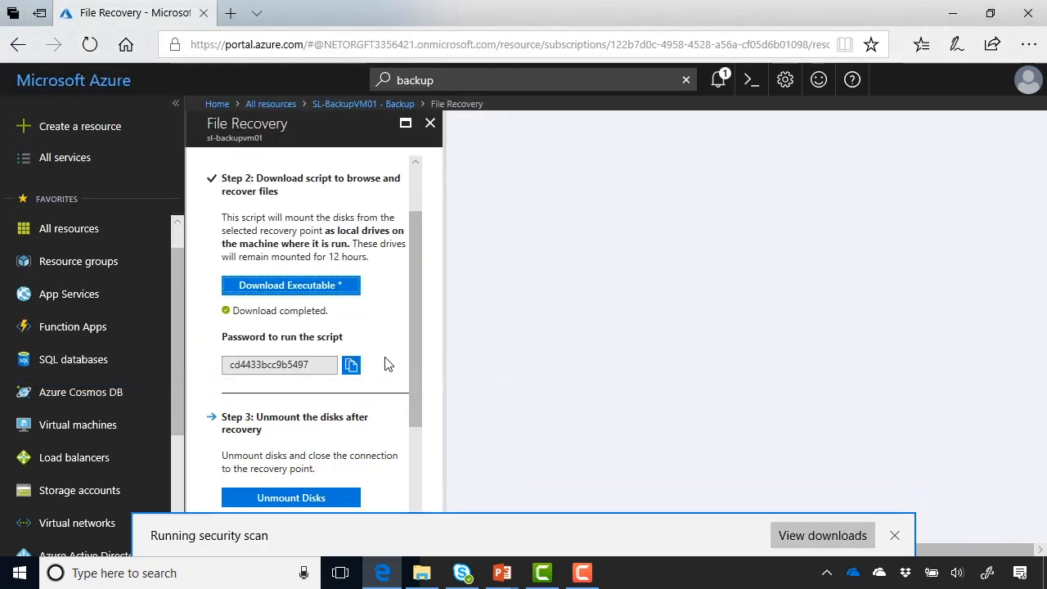
click(739, 527)
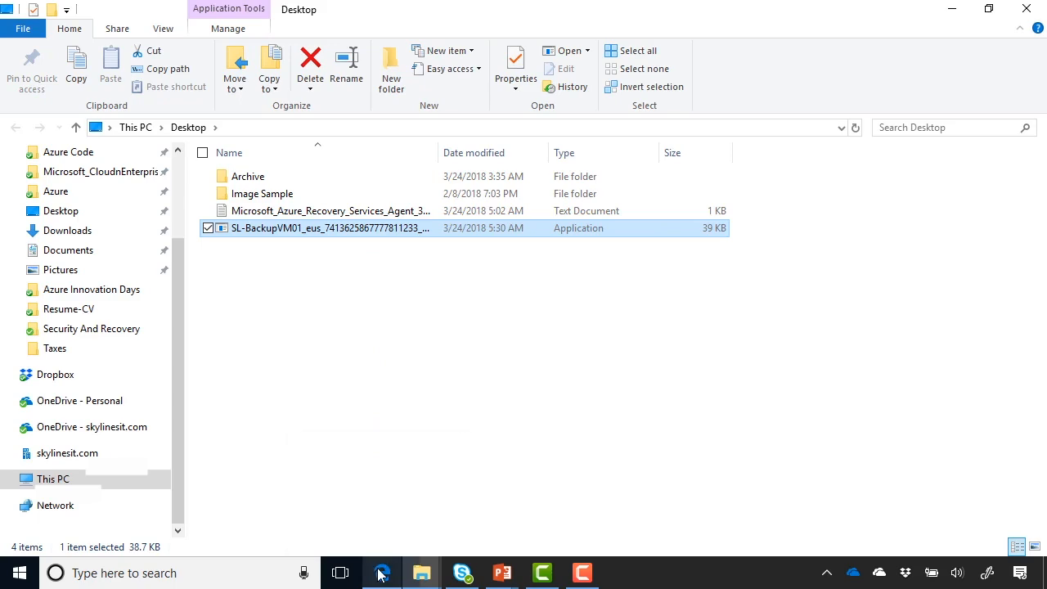
- Switch back to the Azure portal in Edge and close File Recovery to return to SL-BackupVM01's Backup page
mouse_move(380, 575)
click(396, 538)
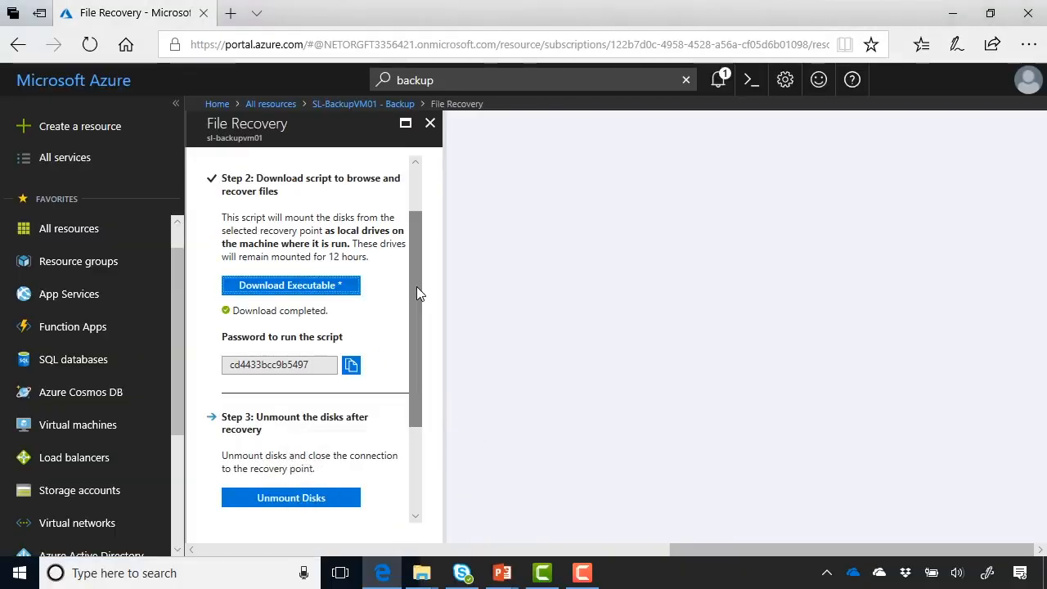
click(430, 127)
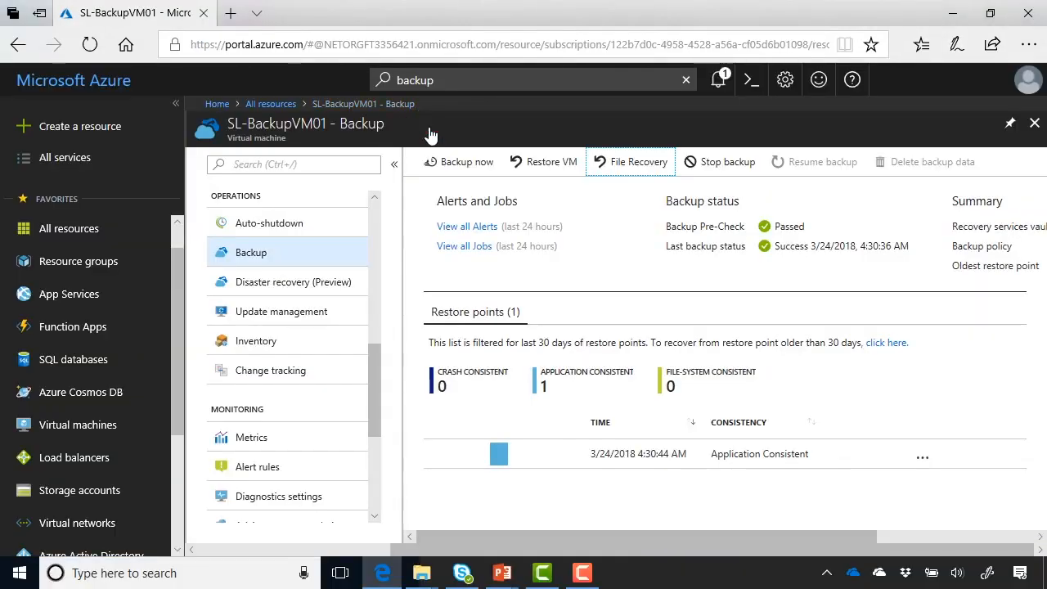
- Examine the details and sub tasks of sl-backupvm01's Restore job, and open the list of virtual machines to check for the restored VM
click(453, 254)
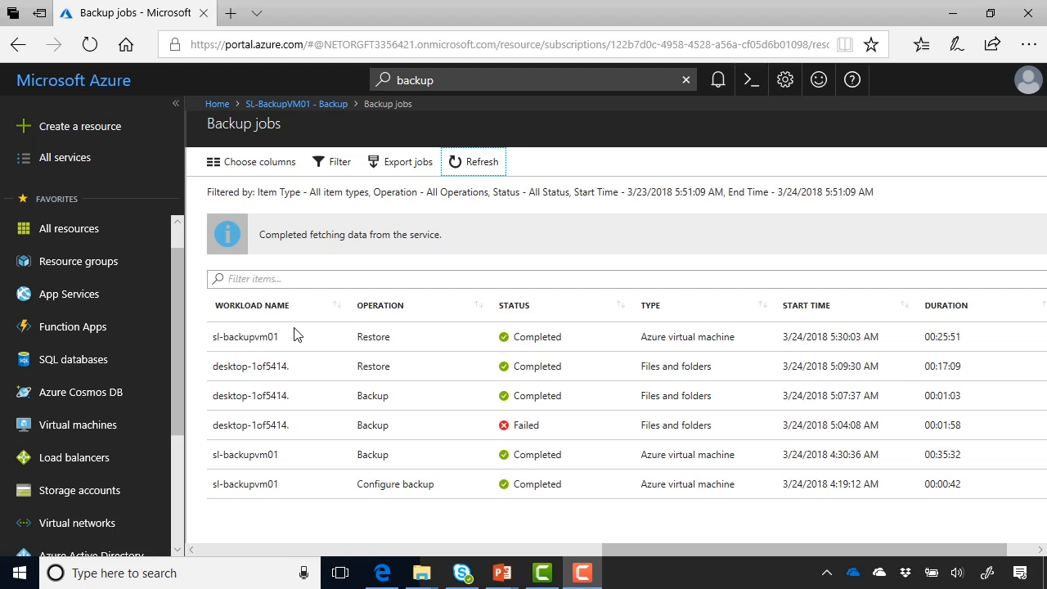
click(278, 342)
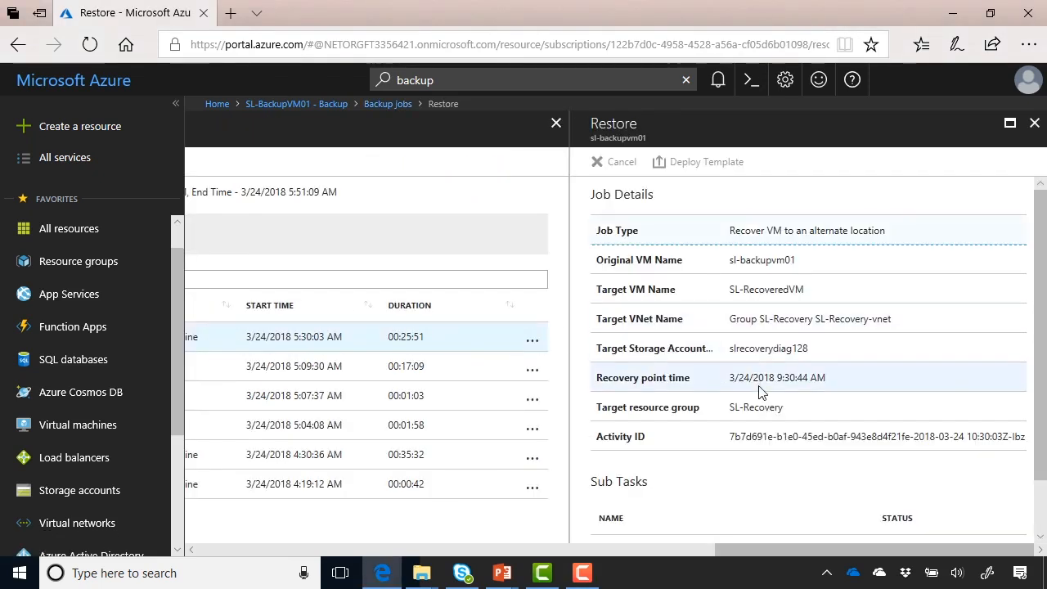
scroll(759, 392, down, 1)
scroll(759, 392, down, 2)
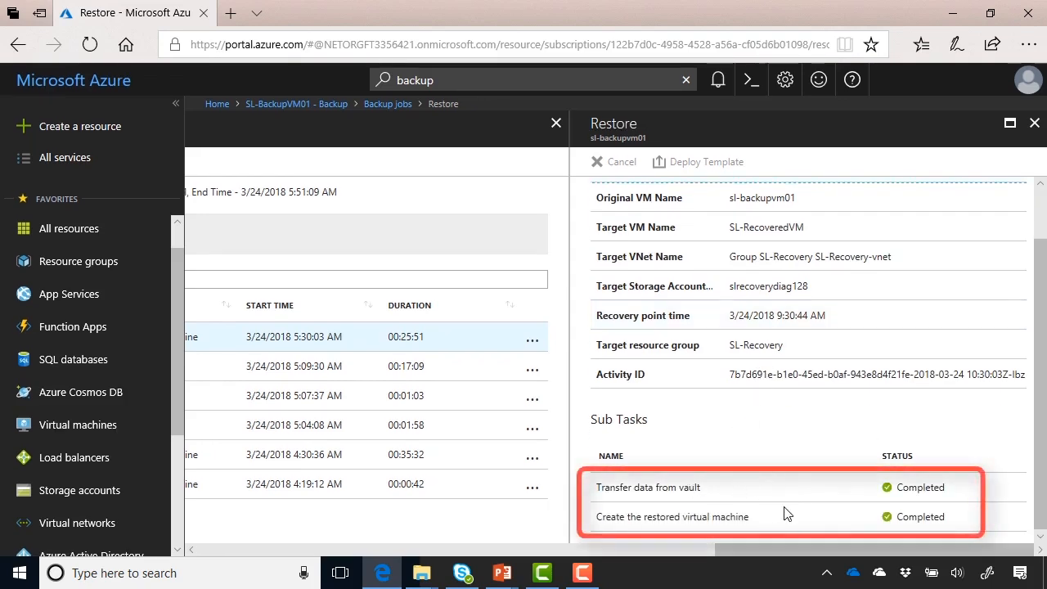
scroll(802, 468, up, 1)
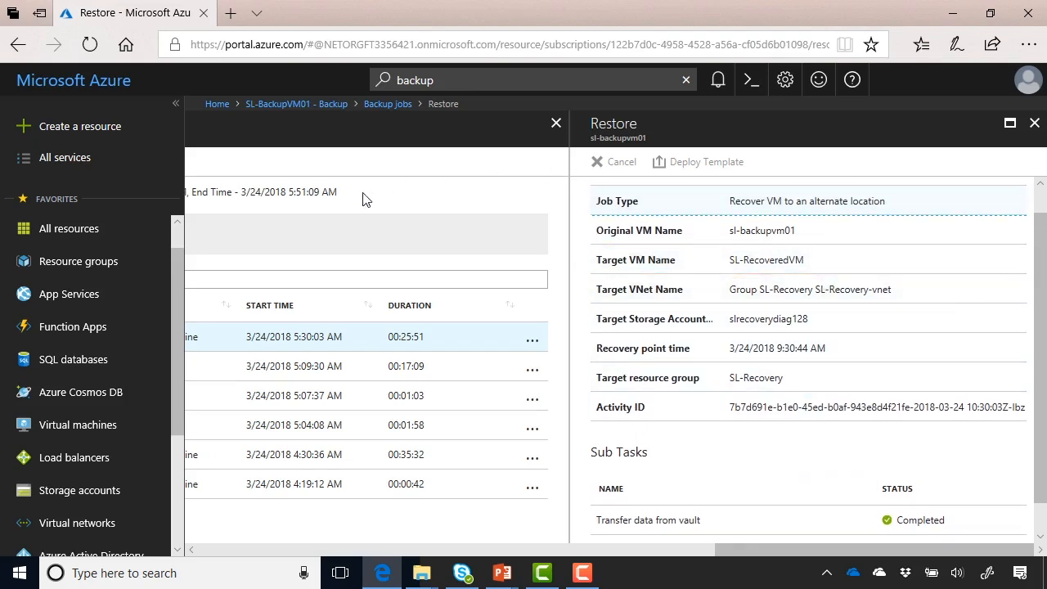
click(128, 422)
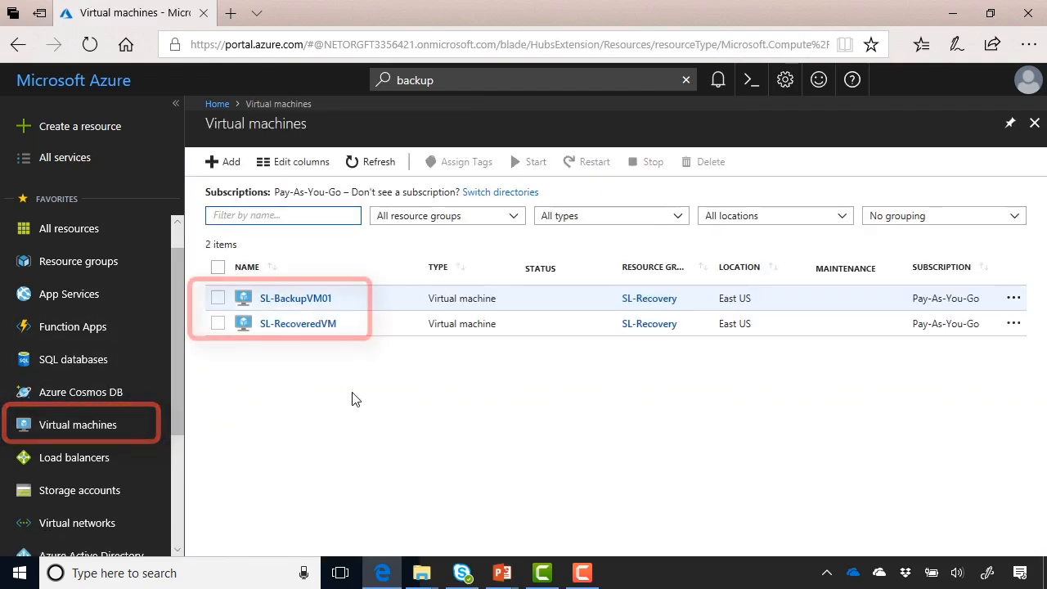